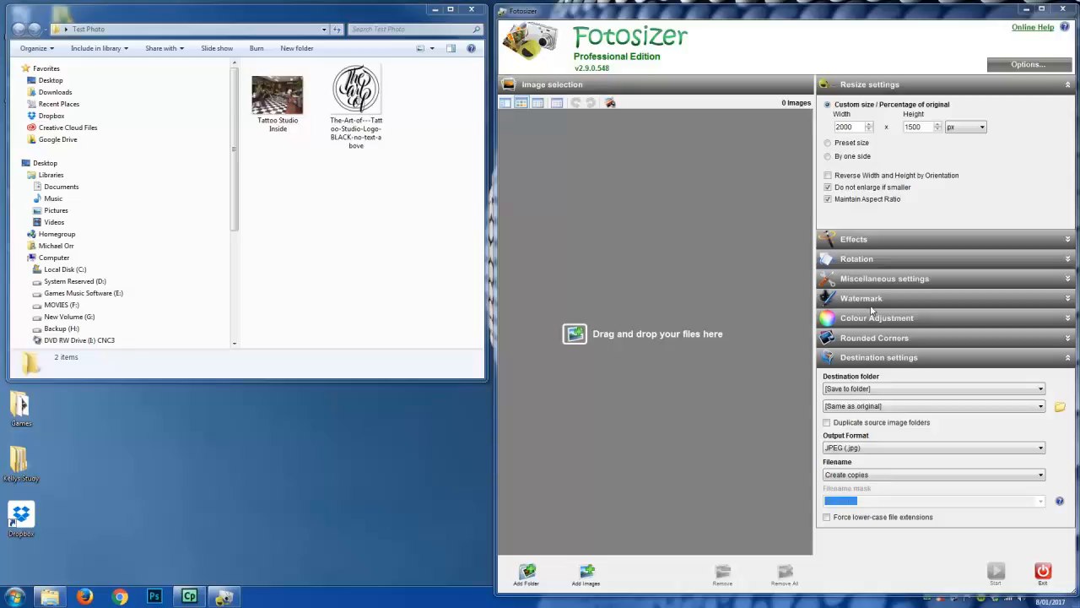
{"action": "left_click", "coordinate": [840, 299]}
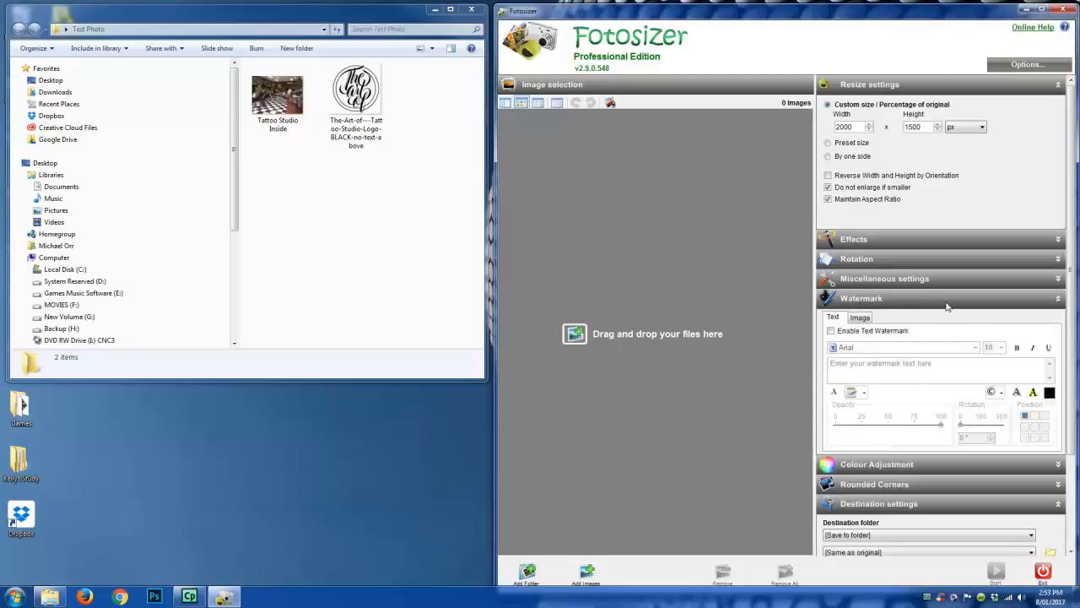
{"action": "left_click", "coordinate": [947, 304]}
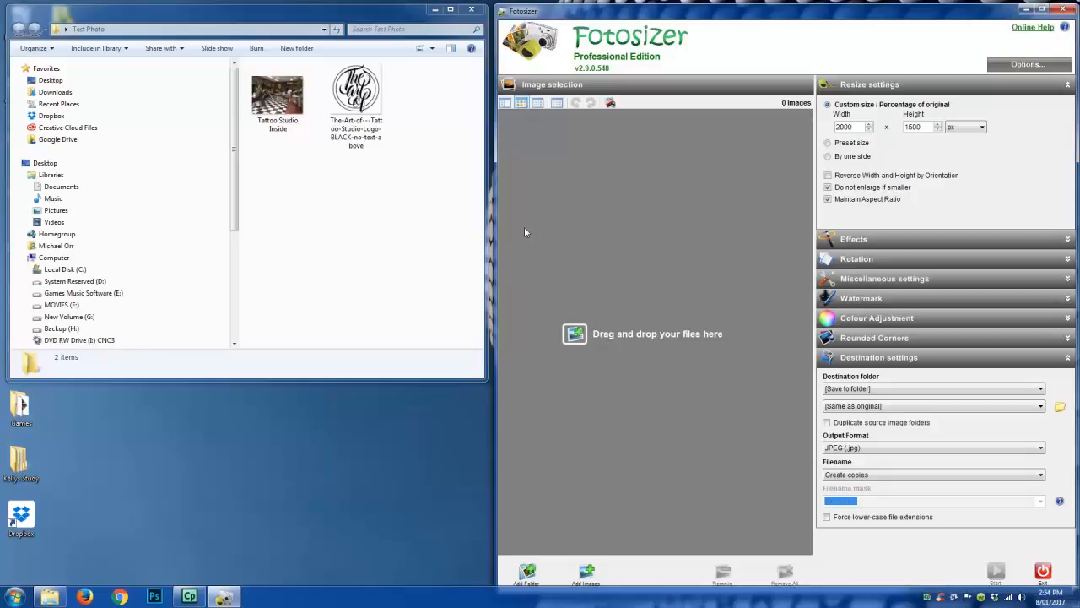
Add the Tattoo Studio Inside photo from the Test Photo folder to the image list and maximize the Fotosizer window.
{"action": "left_click", "coordinate": [279, 103]}
{"action": "left_click_drag", "start_coordinate": [280, 102], "coordinate": [627, 202]}
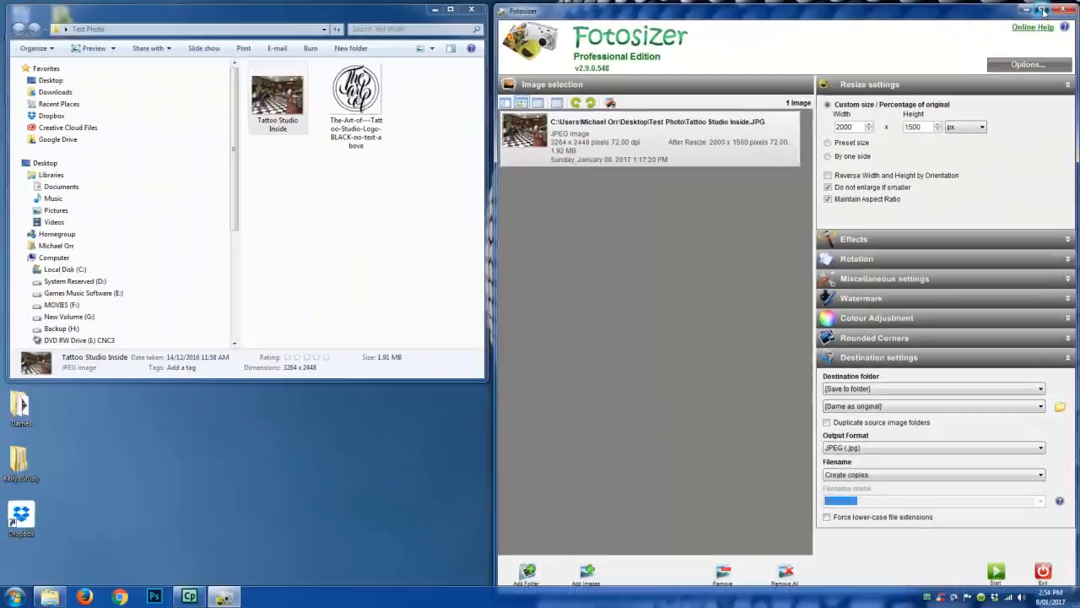
{"action": "left_click", "coordinate": [1038, 7]}
{"action": "left_click", "coordinate": [61, 126]}
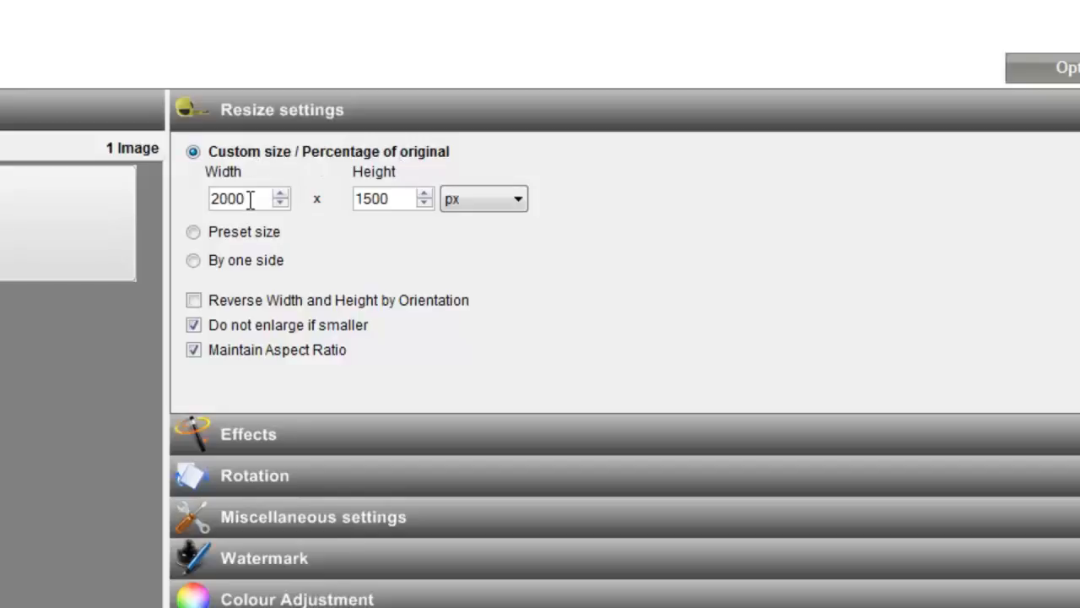
Set the custom resize width to 500 px with Maintain Aspect Ratio on.
{"action": "left_click_drag", "start_coordinate": [250, 199], "coordinate": [187, 224]}
{"action": "type", "text": "500"}
{"action": "key", "text": "Tab"}
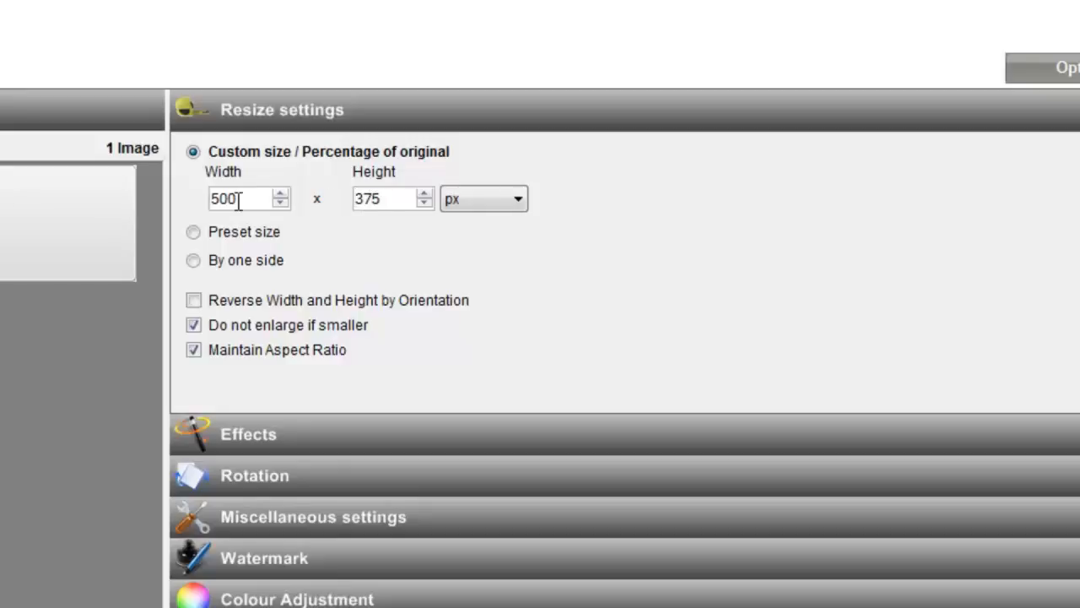
Turn off Maintain Aspect Ratio, set the width to 600 px, and turn Maintain Aspect Ratio back on.
{"action": "left_click", "coordinate": [197, 353]}
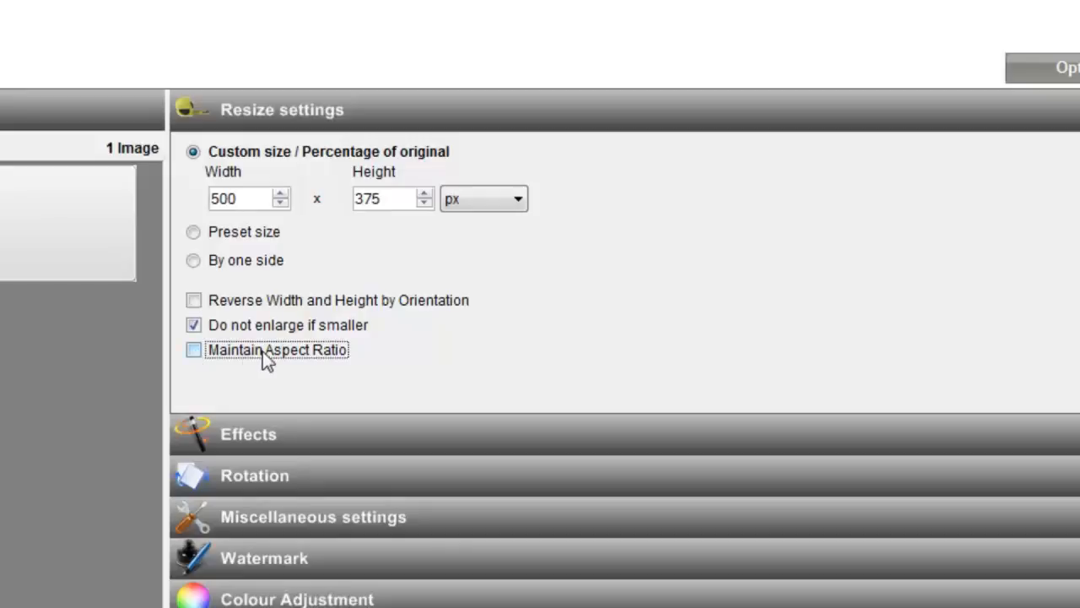
{"action": "left_click", "coordinate": [197, 353]}
{"action": "left_click", "coordinate": [194, 352]}
{"action": "left_click_drag", "start_coordinate": [247, 198], "coordinate": [211, 203]}
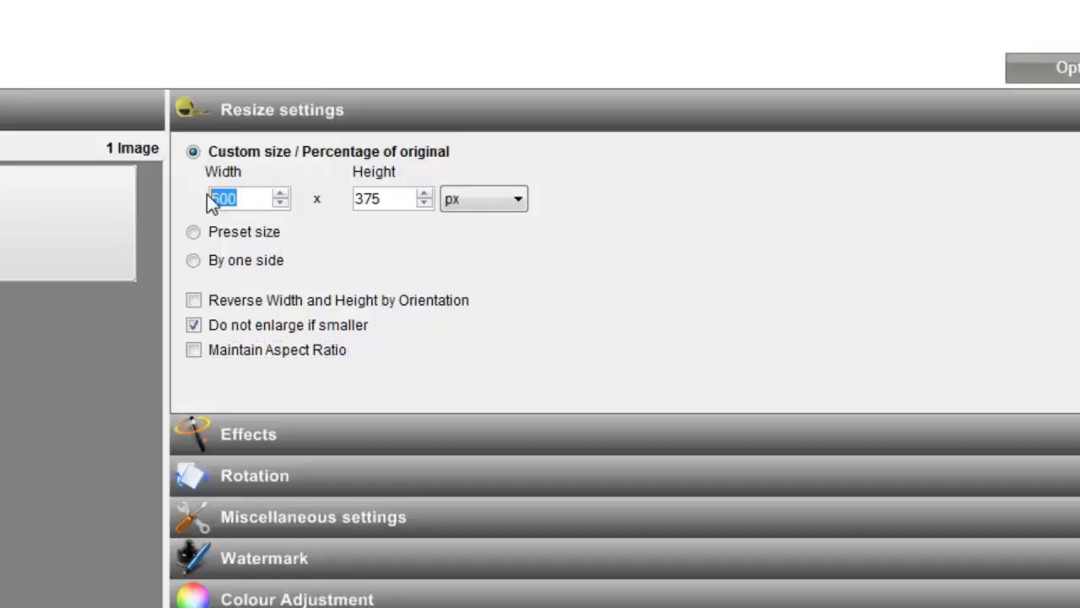
{"action": "type", "text": "600"}
{"action": "left_click", "coordinate": [193, 348]}
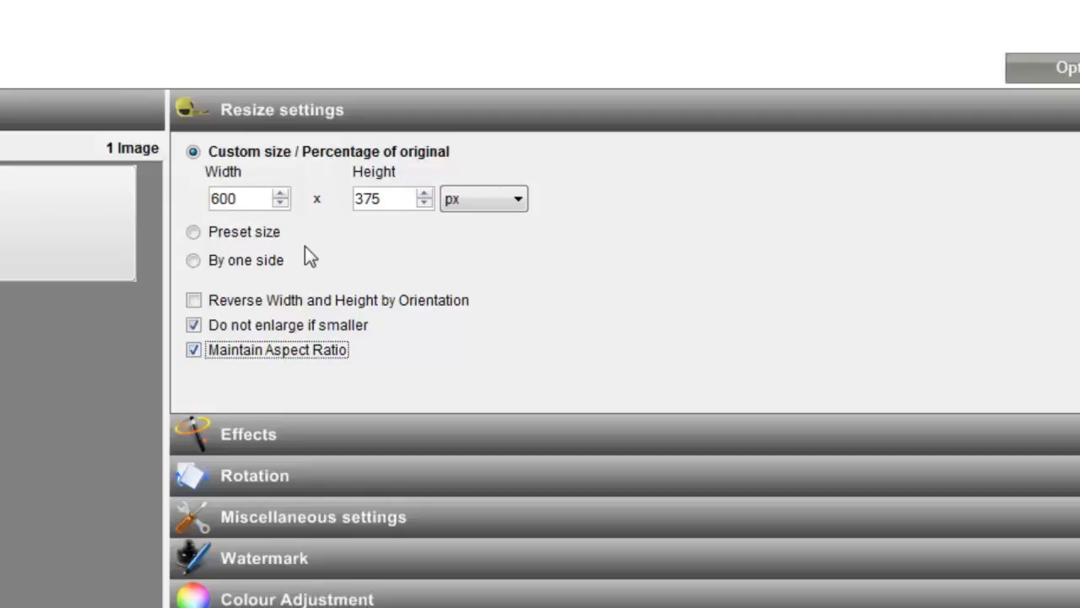
Set the width back to 500 px with Maintain Aspect Ratio enabled.
{"action": "left_click", "coordinate": [196, 350]}
{"action": "double_click", "coordinate": [224, 198]}
{"action": "type", "text": "500"}
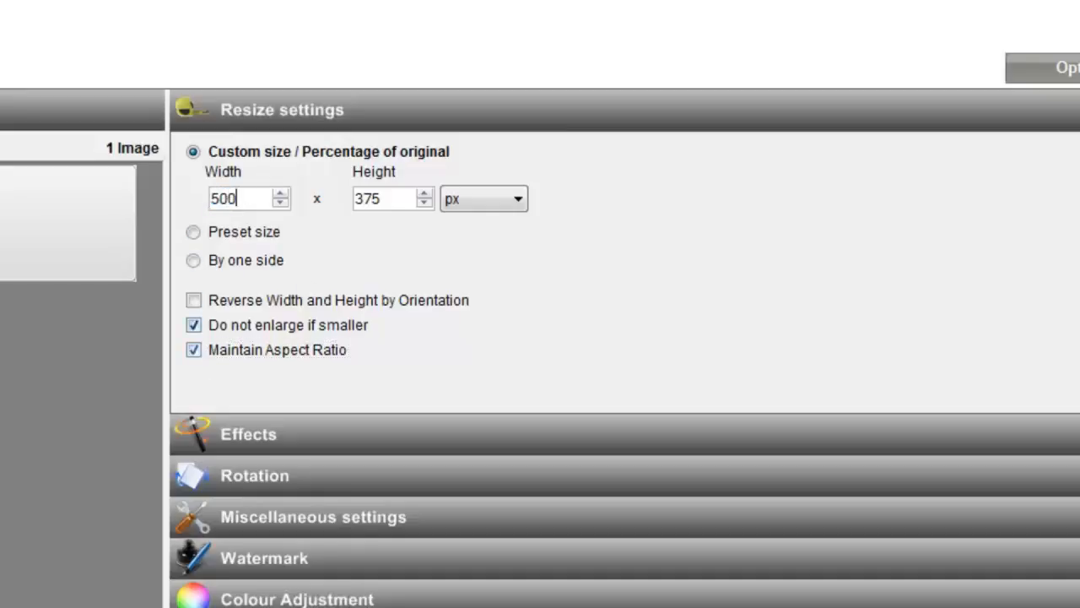
{"action": "left_click", "coordinate": [400, 202]}
Set the resize width to 600 px, letting the height adjust proportionally.
{"action": "double_click", "coordinate": [260, 199]}
{"action": "type", "text": "600"}
{"action": "left_click_drag", "start_coordinate": [253, 198], "coordinate": [202, 198]}
{"action": "left_click", "coordinate": [376, 198]}
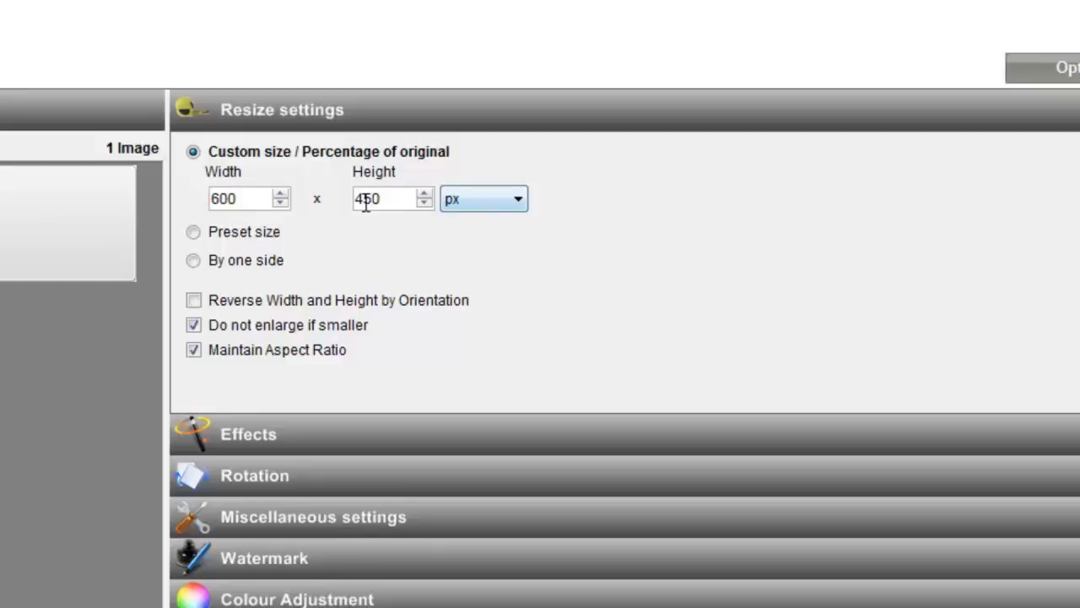
Keep pixels as the size unit and set the resize height to 455 px.
{"action": "left_click", "coordinate": [475, 200]}
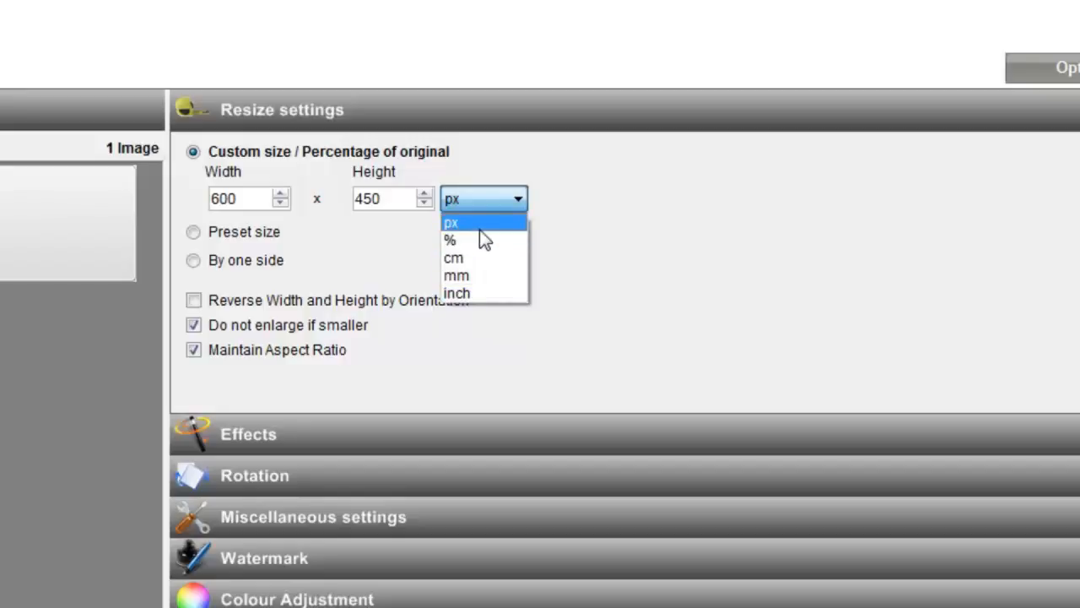
{"action": "left_click", "coordinate": [480, 226]}
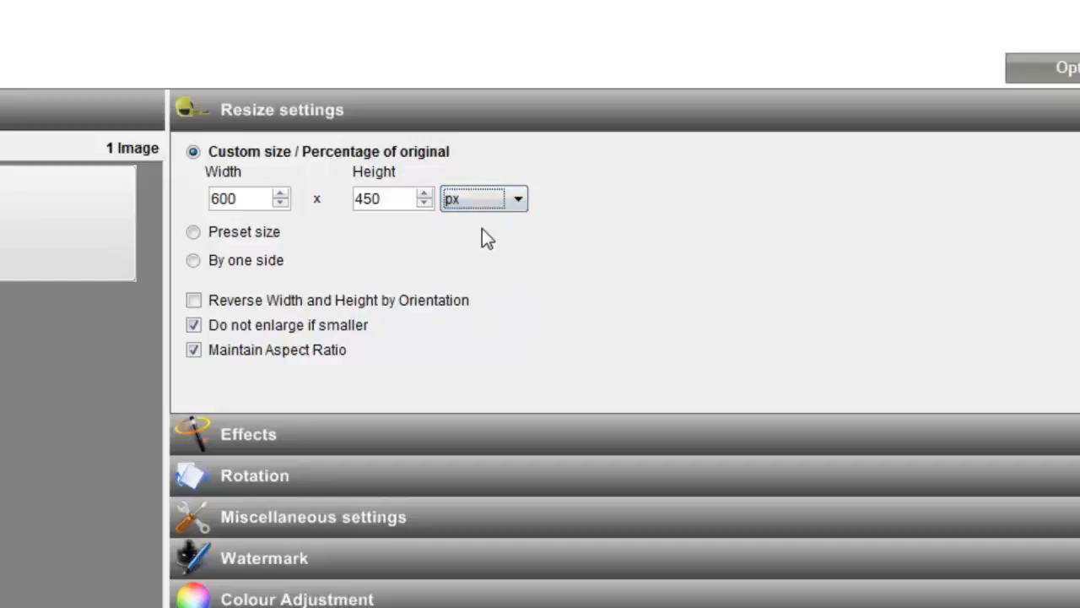
{"action": "left_click", "coordinate": [231, 201]}
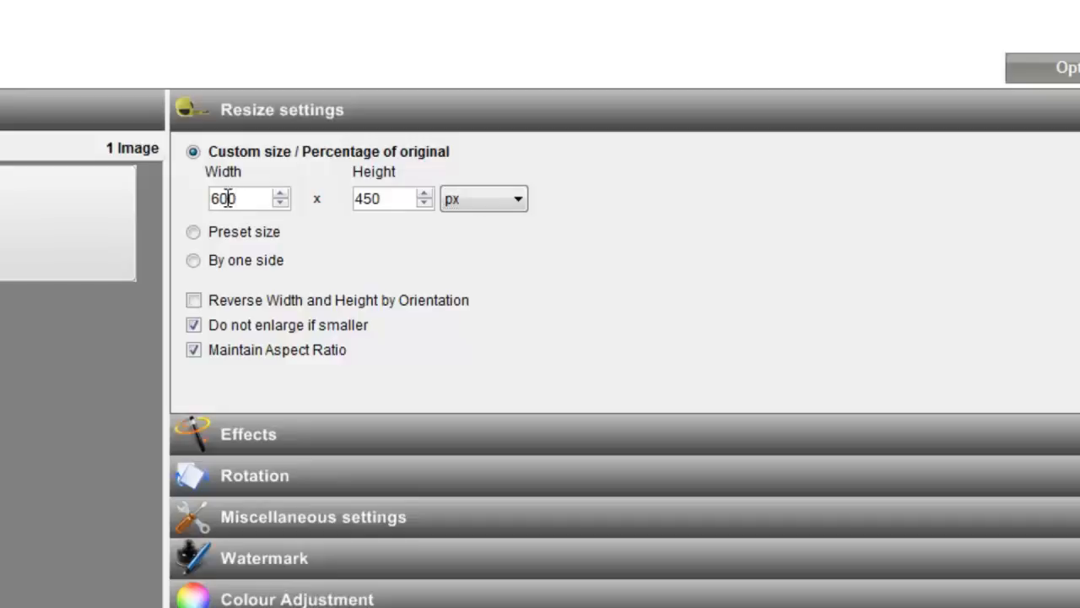
{"action": "left_click", "coordinate": [374, 200]}
{"action": "double_click", "coordinate": [389, 198]}
{"action": "type", "text": "455"}
{"action": "left_click", "coordinate": [221, 201]}
Switch the size unit to percent and set the resize width to 40%.
{"action": "left_click", "coordinate": [494, 207]}
{"action": "left_click", "coordinate": [468, 240]}
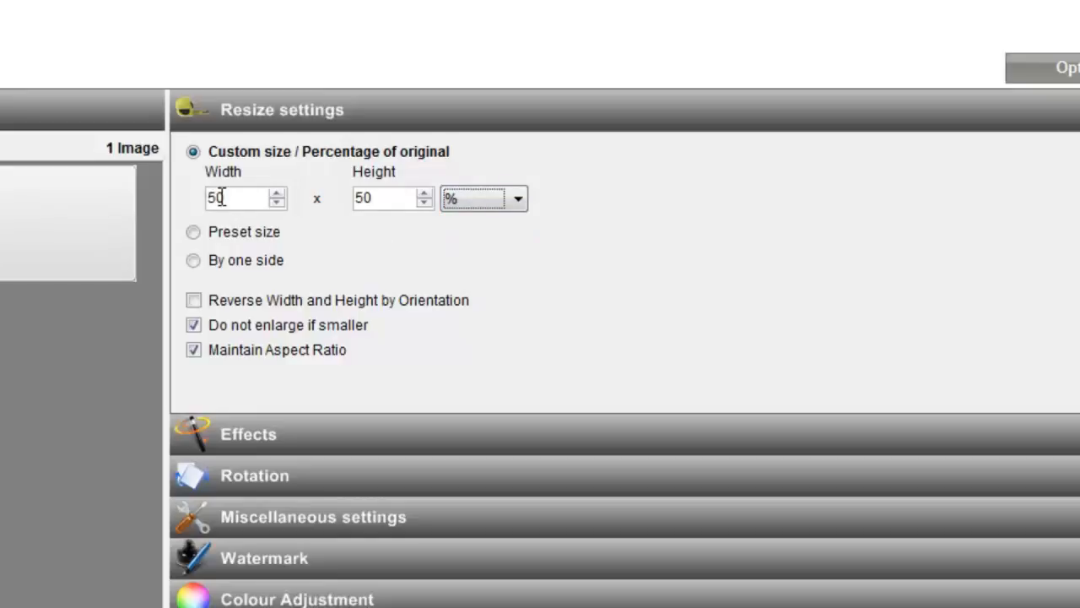
{"action": "left_click_drag", "start_coordinate": [230, 197], "coordinate": [206, 198]}
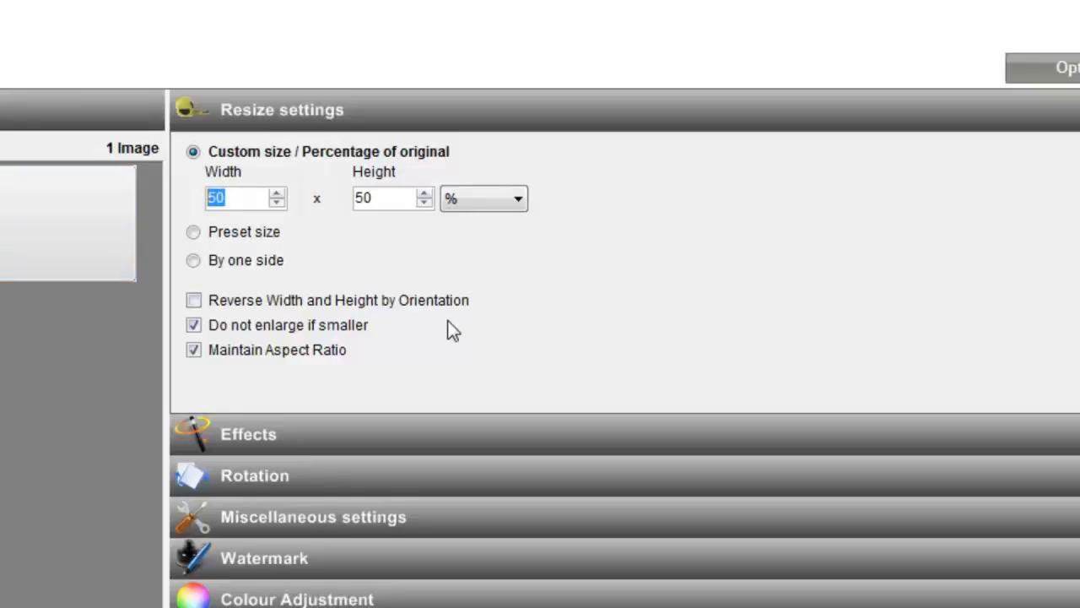
{"action": "type", "text": "40"}
{"action": "left_click", "coordinate": [390, 201]}
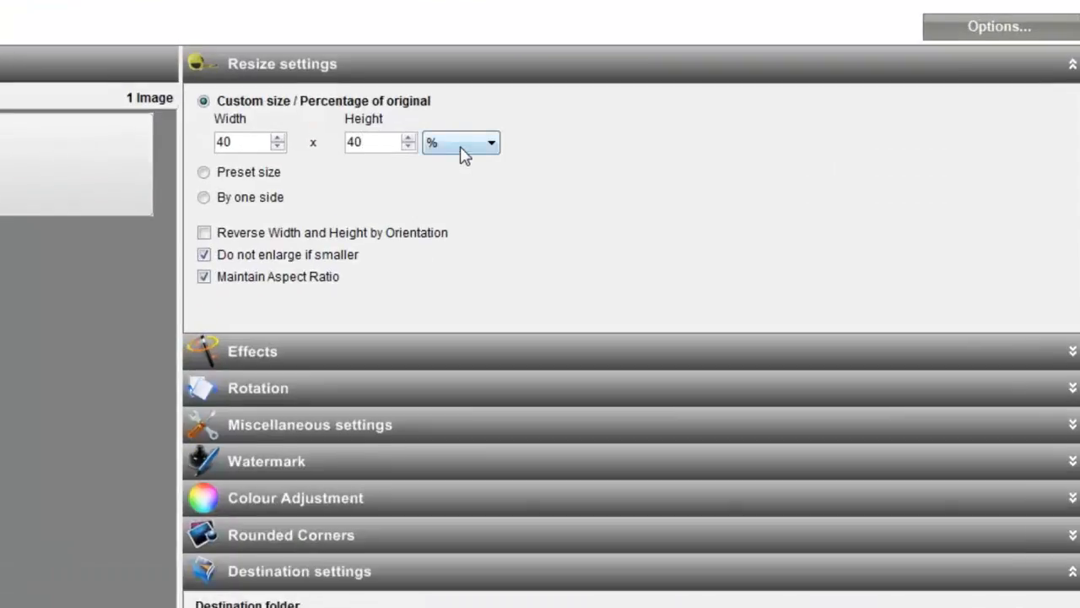
Switch the size unit back to pixels and set the width to 600 with proportional height.
{"action": "left_click", "coordinate": [741, 121]}
{"action": "left_click", "coordinate": [452, 164]}
{"action": "left_click_drag", "start_coordinate": [245, 142], "coordinate": [222, 142]}
{"action": "type", "text": "600"}
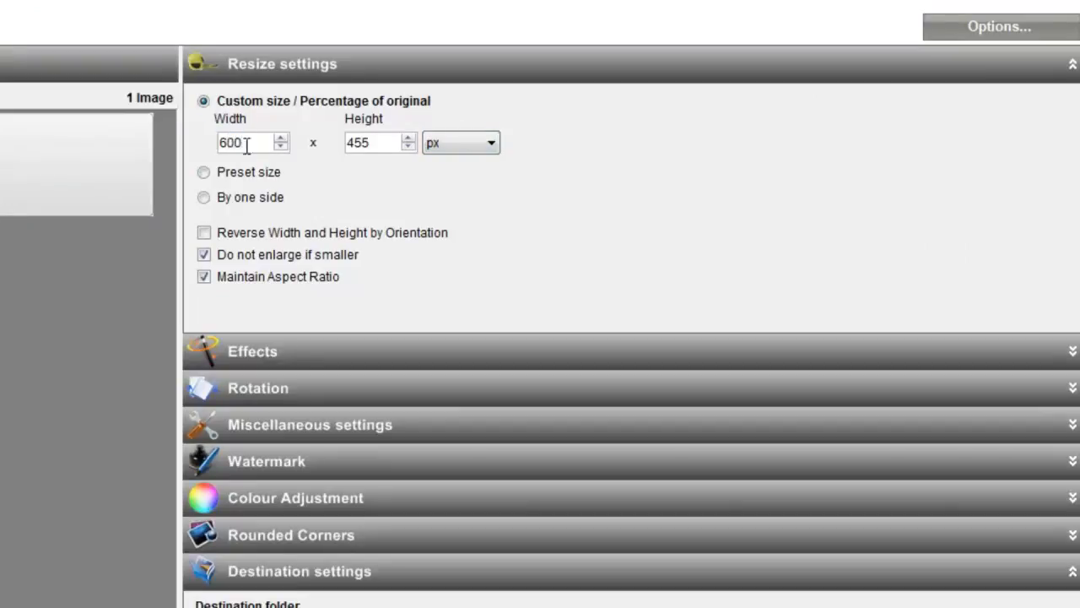
{"action": "left_click", "coordinate": [358, 142]}
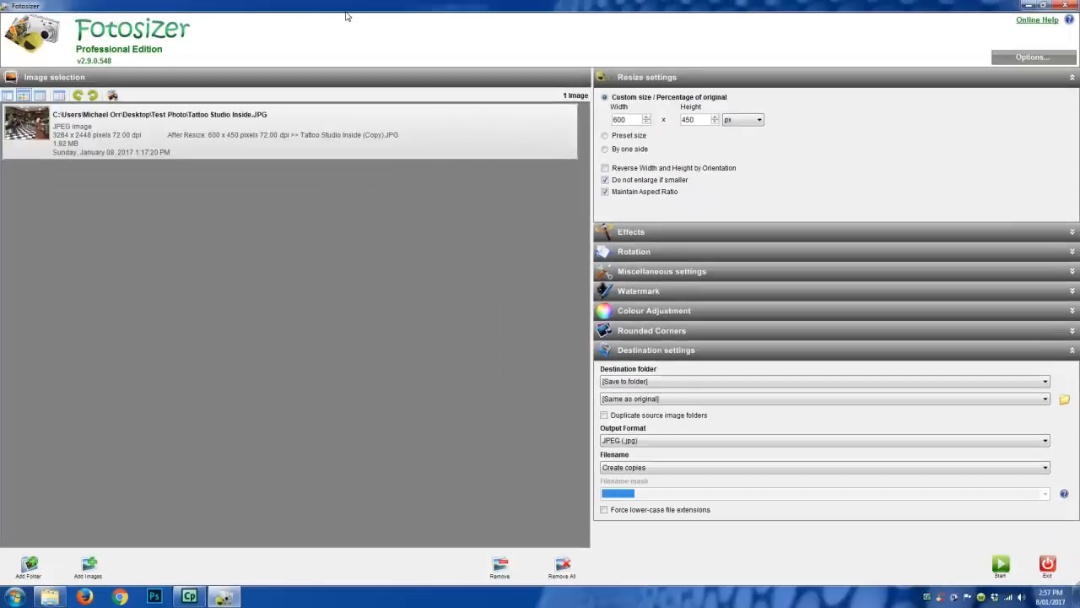
Add the black tattoo studio logo PNG to the image list, keeping Do not enlarge if smaller enabled.
{"action": "left_click_drag", "start_coordinate": [346, 12], "coordinate": [797, 11]}
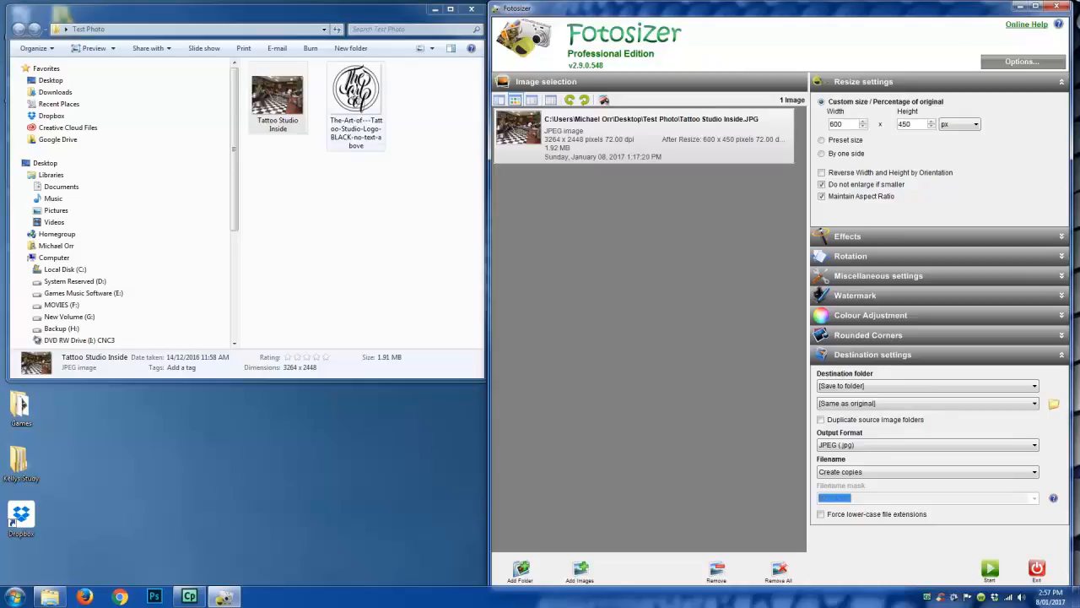
{"action": "left_click_drag", "start_coordinate": [356, 101], "coordinate": [592, 209]}
{"action": "double_click", "coordinate": [718, 11]}
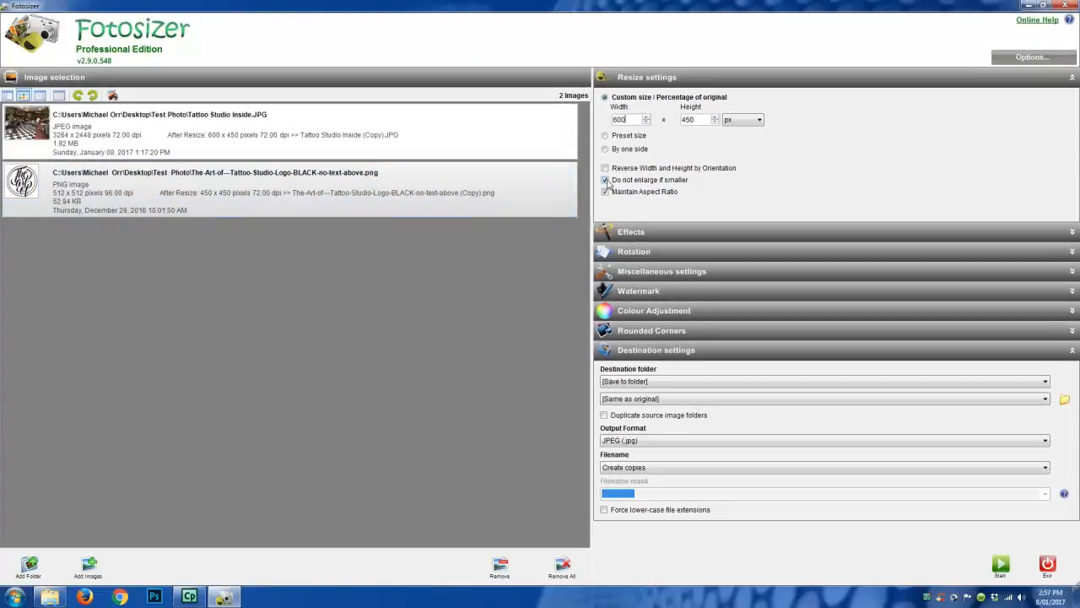
{"action": "left_click", "coordinate": [223, 322]}
{"action": "left_click", "coordinate": [605, 180]}
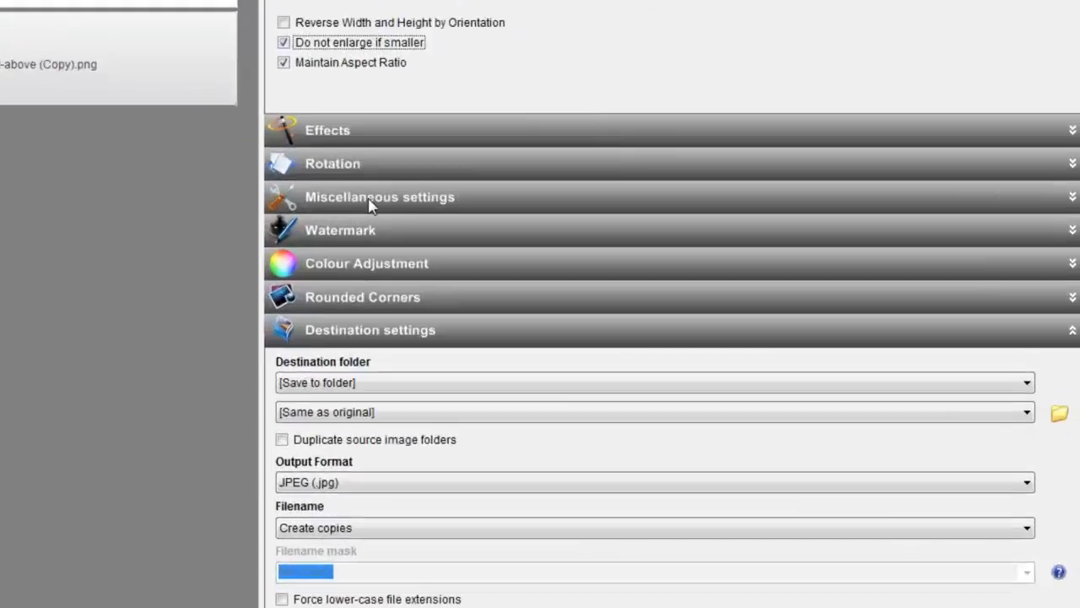
Review the DPI option in the Miscellaneous settings and compare it with the resolution of both listed images.
{"action": "left_click", "coordinate": [657, 274]}
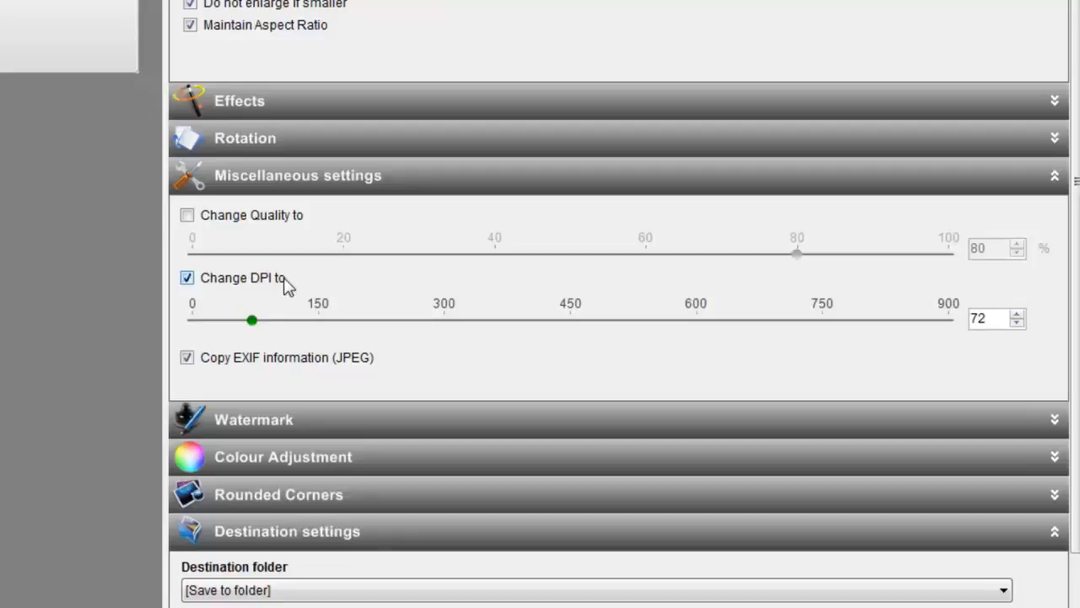
{"action": "left_click", "coordinate": [985, 319]}
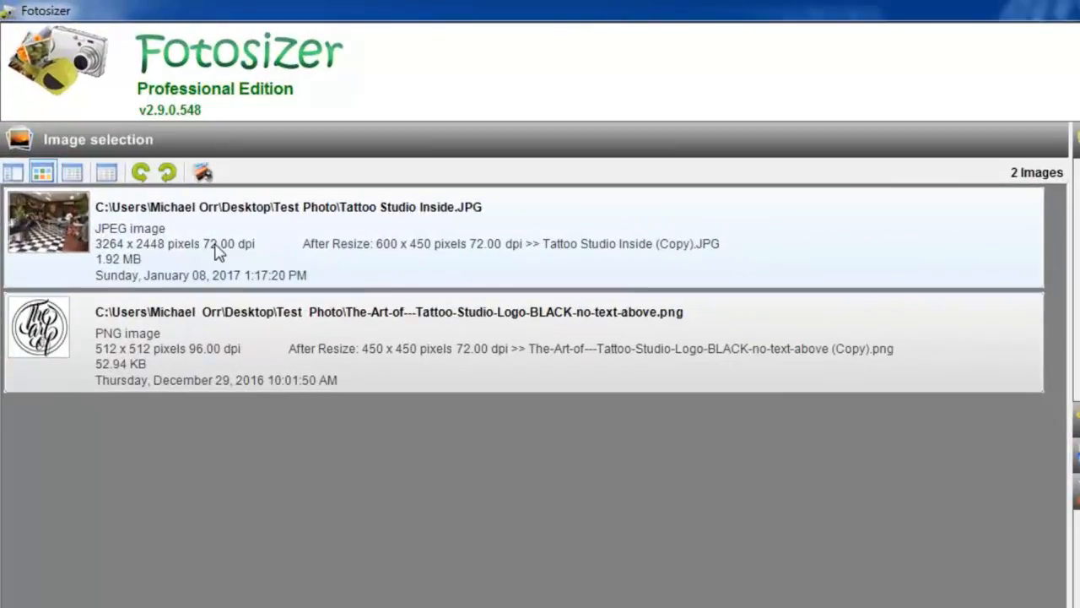
{"action": "left_click", "coordinate": [206, 347]}
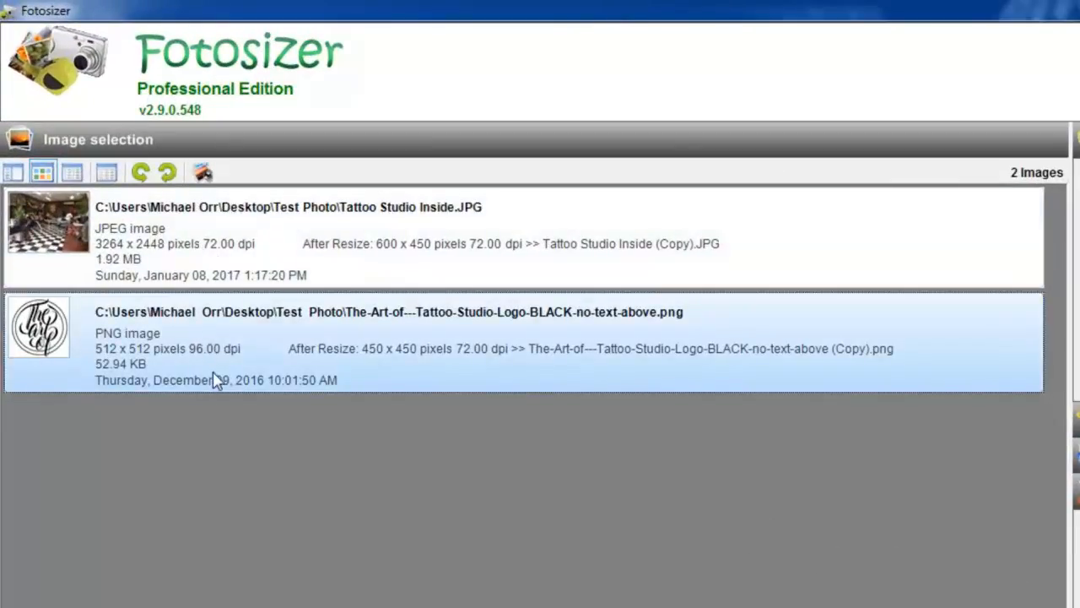
{"action": "left_click", "coordinate": [201, 255]}
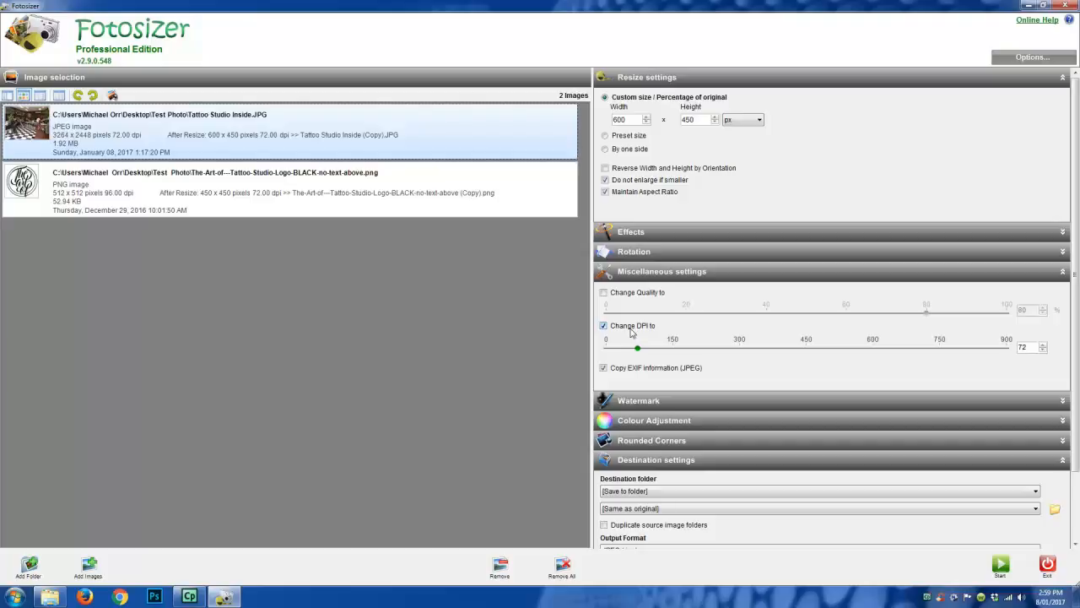
{"action": "left_click", "coordinate": [686, 275]}
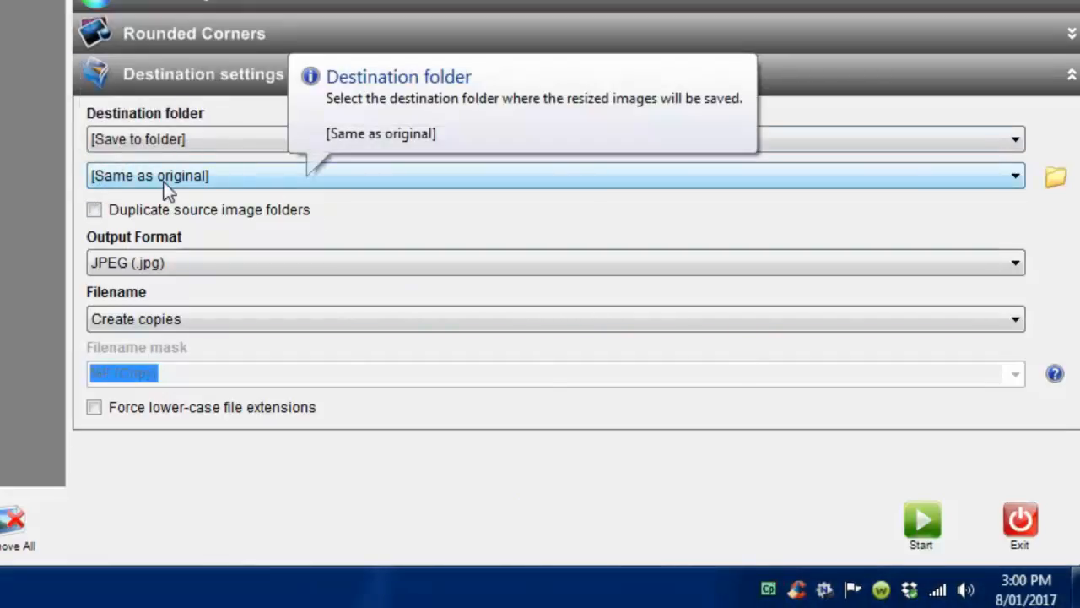
Keep the destination folder as [Same as original] and choose JPEG (.jpg) as the output format.
{"action": "left_click", "coordinate": [168, 180]}
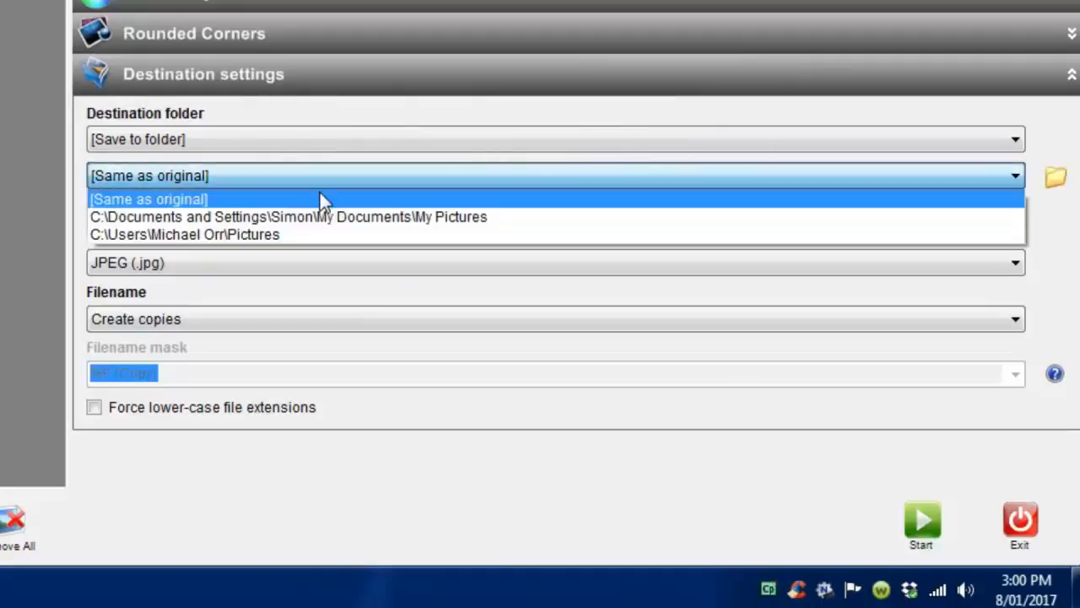
{"action": "left_click", "coordinate": [314, 176]}
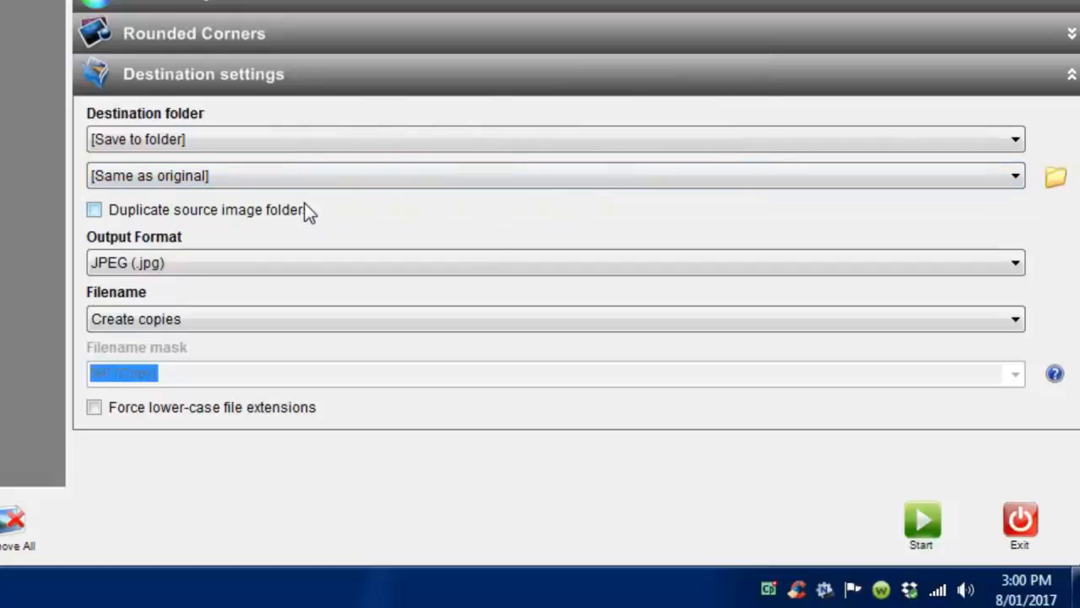
{"action": "left_click", "coordinate": [161, 265]}
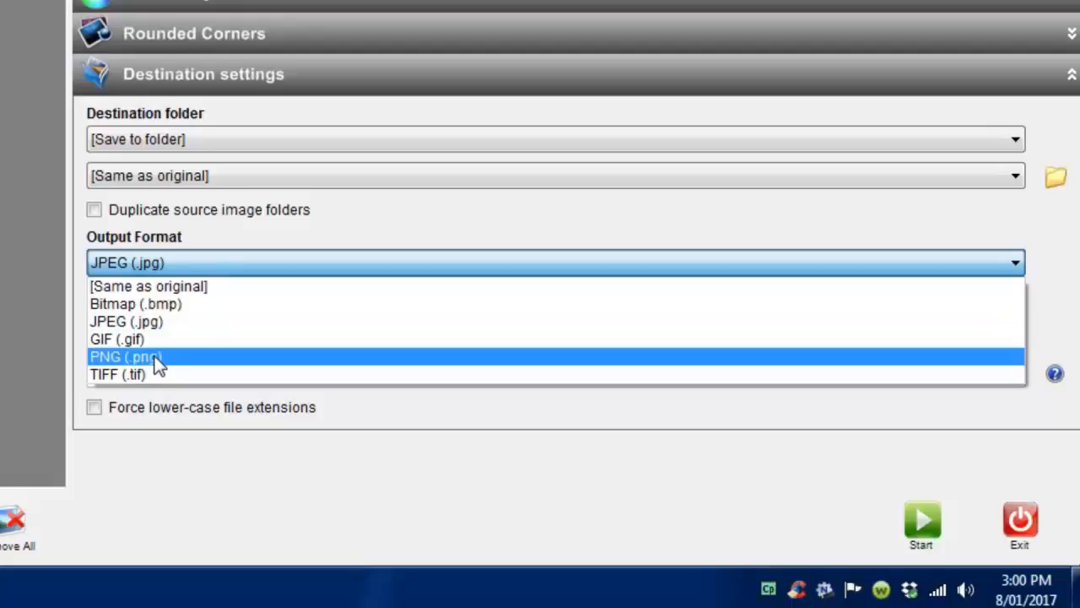
{"action": "left_click", "coordinate": [159, 323]}
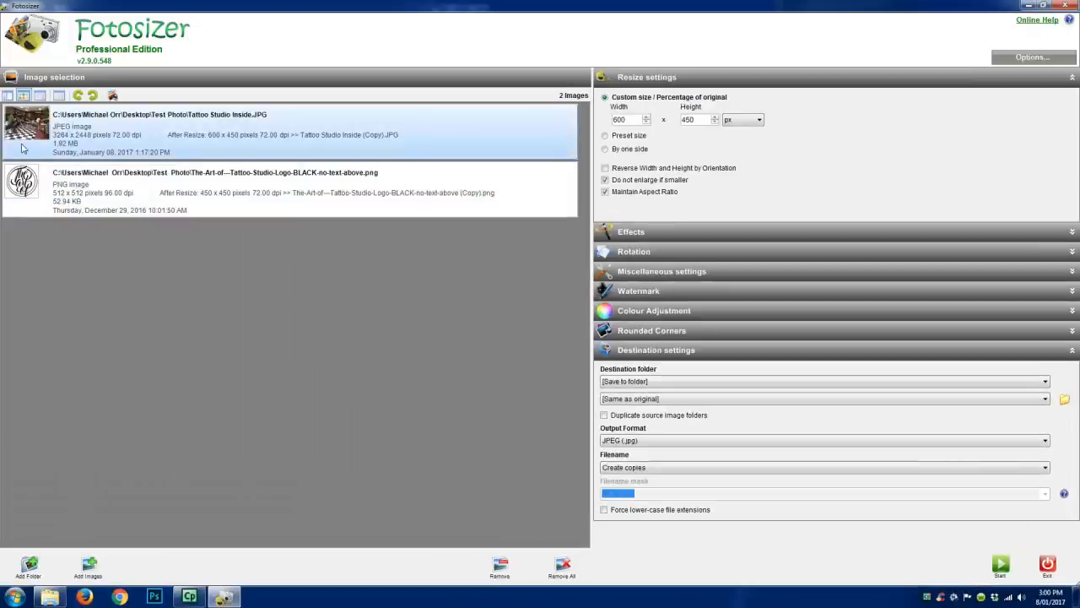
View the Tattoo Studio Inside photo in Windows Photo Viewer, close it, and check the logo file's details in the Test Photo folder.
{"action": "left_click", "coordinate": [25, 131]}
{"action": "left_click", "coordinate": [50, 597]}
{"action": "left_click", "coordinate": [274, 91]}
{"action": "right_click", "coordinate": [277, 93]}
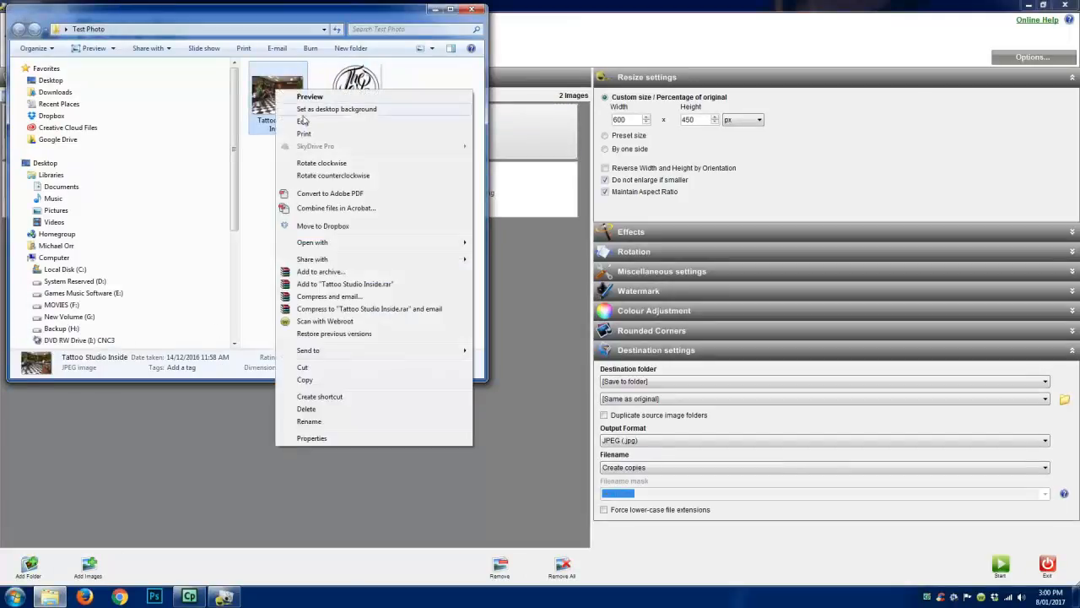
{"action": "mouse_move", "coordinate": [355, 245]}
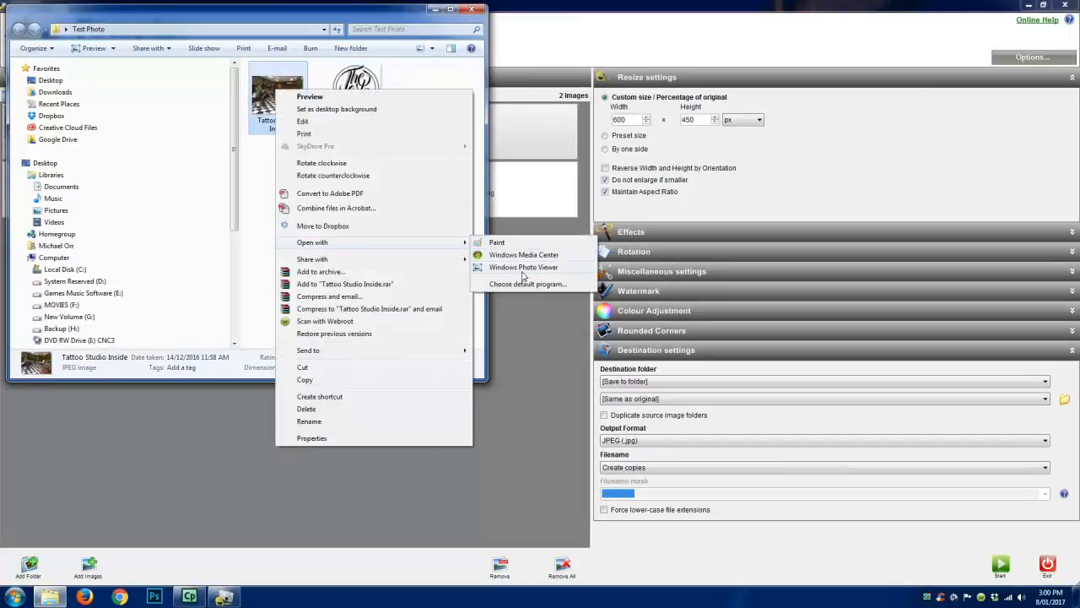
{"action": "left_click", "coordinate": [523, 267]}
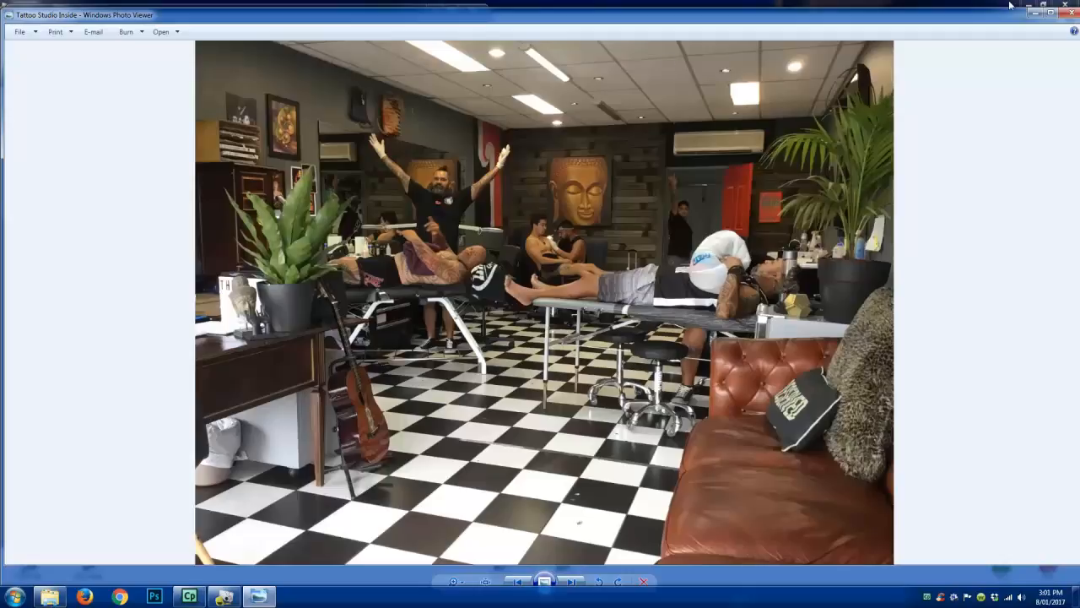
{"action": "left_click", "coordinate": [1065, 5]}
{"action": "left_click", "coordinate": [376, 191]}
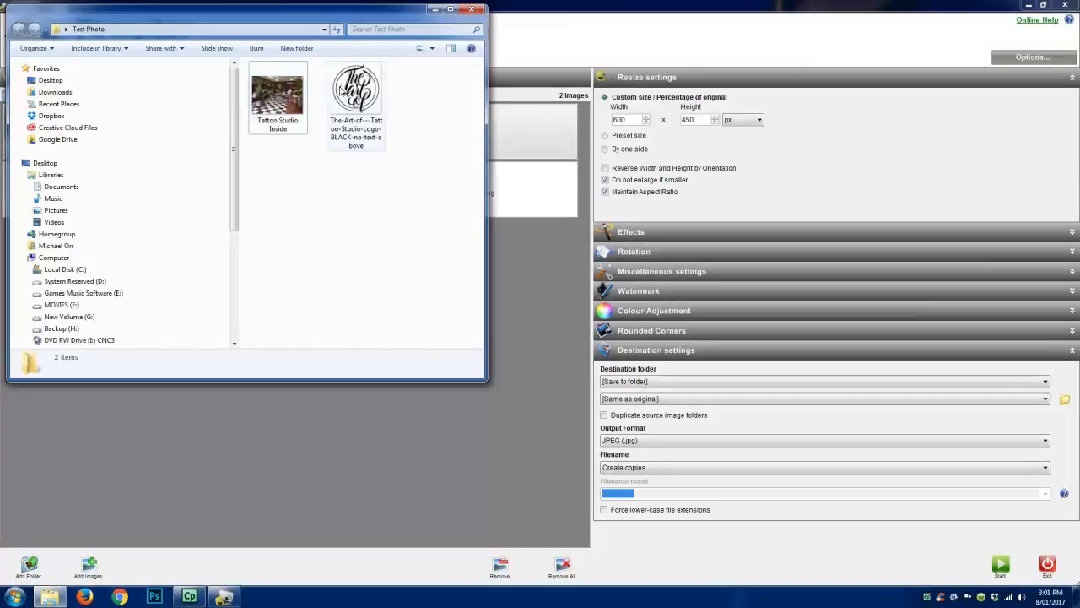
{"action": "mouse_move", "coordinate": [357, 91]}
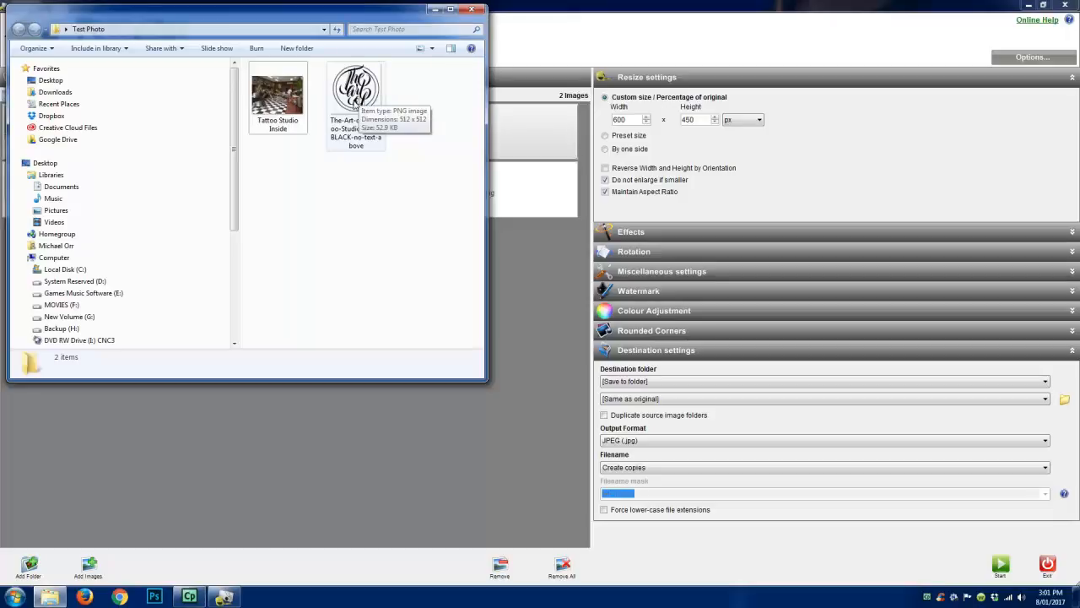
Check the file type, dimensions and size of the logo and the original studio photo, then close the Test Photo folder.
{"action": "left_click", "coordinate": [359, 104]}
{"action": "mouse_move", "coordinate": [358, 113]}
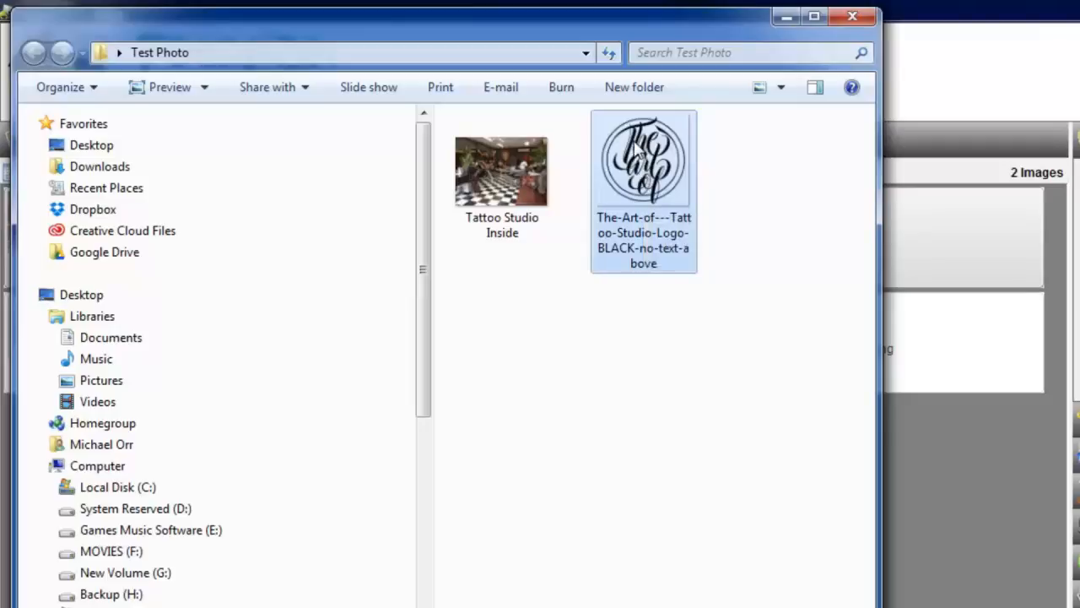
{"action": "left_click", "coordinate": [775, 396]}
{"action": "left_click", "coordinate": [502, 165]}
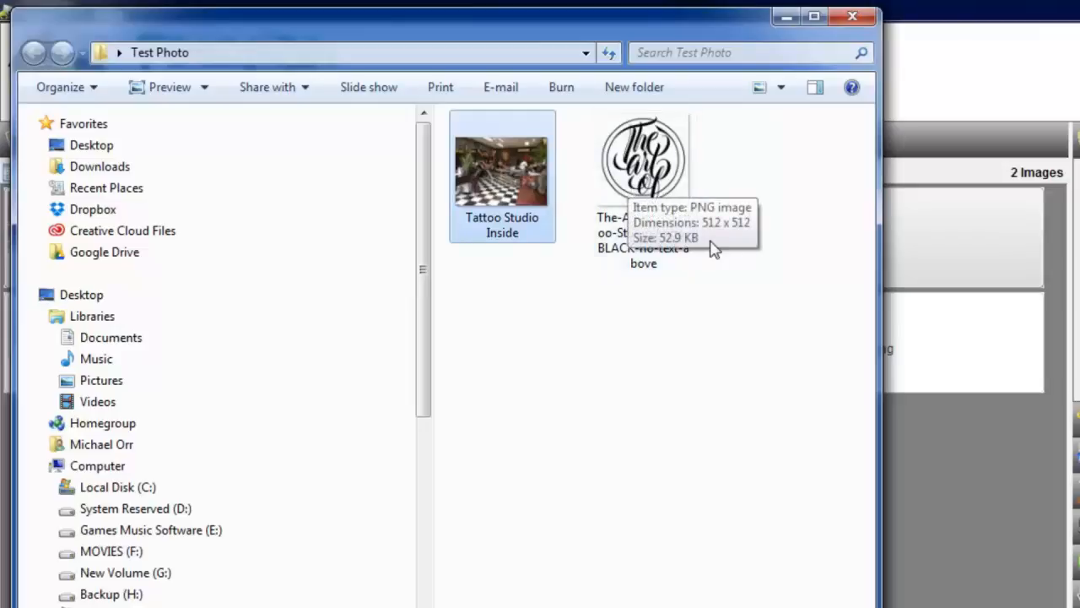
{"action": "left_click", "coordinate": [767, 242]}
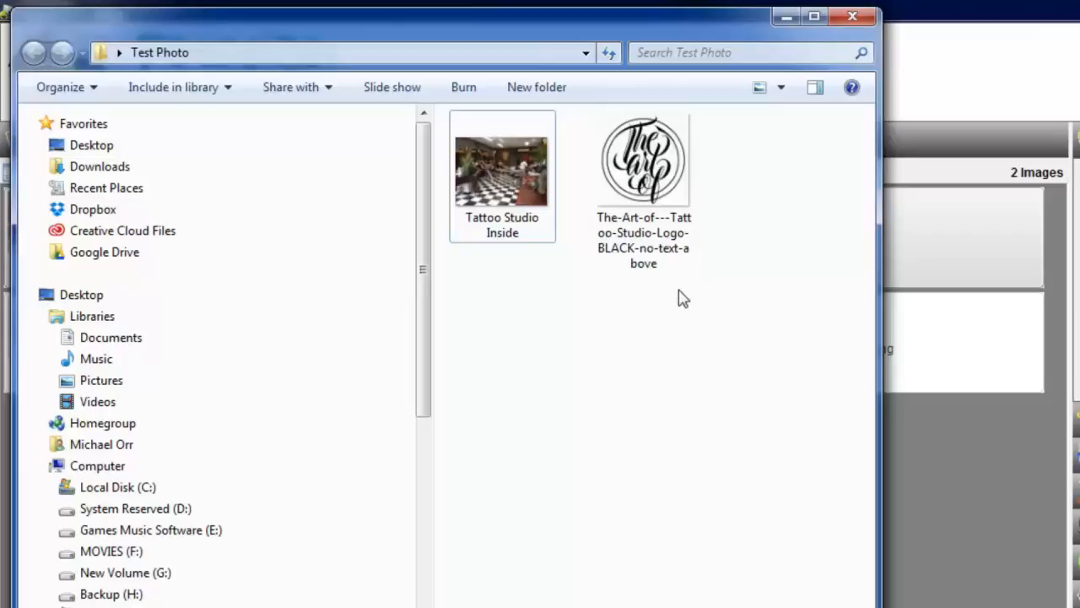
{"action": "left_click", "coordinate": [855, 16]}
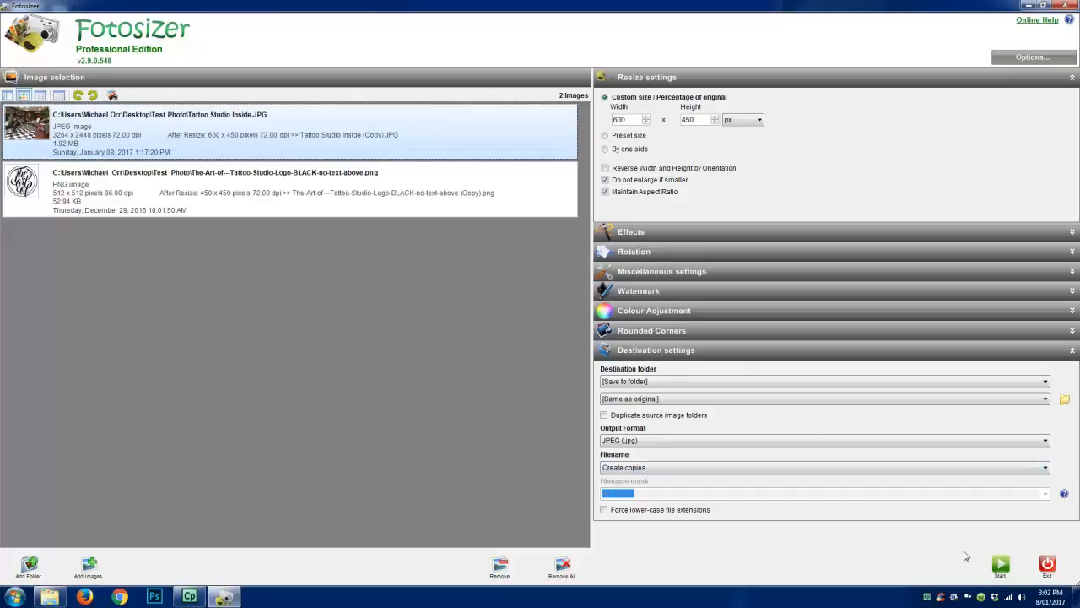
Run the resize on both listed images, open the destination folder and select the Tattoo Studio Inside (Copy) file.
{"action": "left_click", "coordinate": [999, 565]}
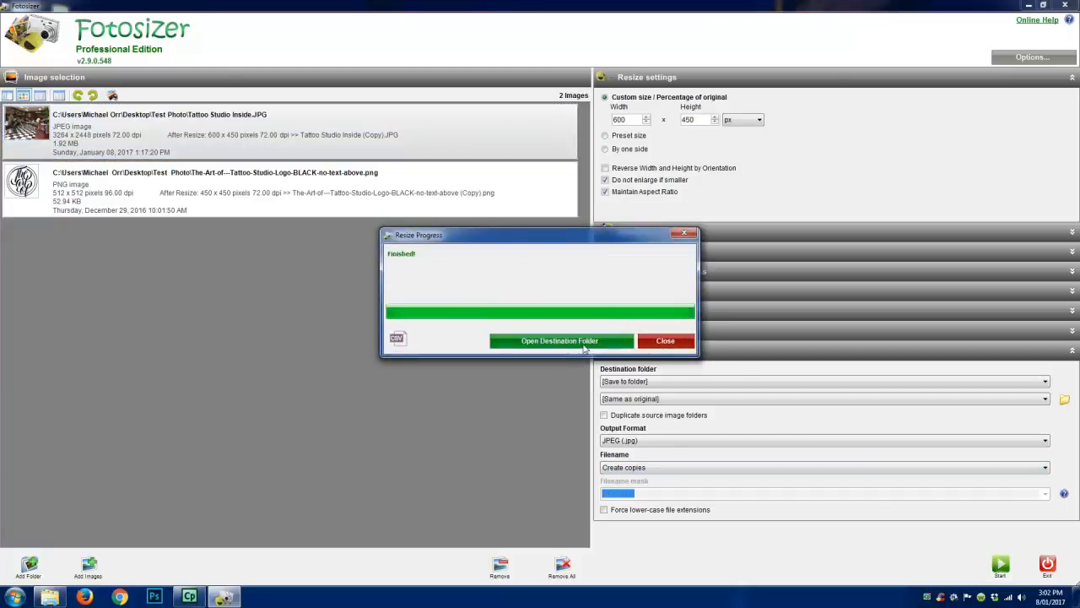
{"action": "left_click", "coordinate": [567, 341]}
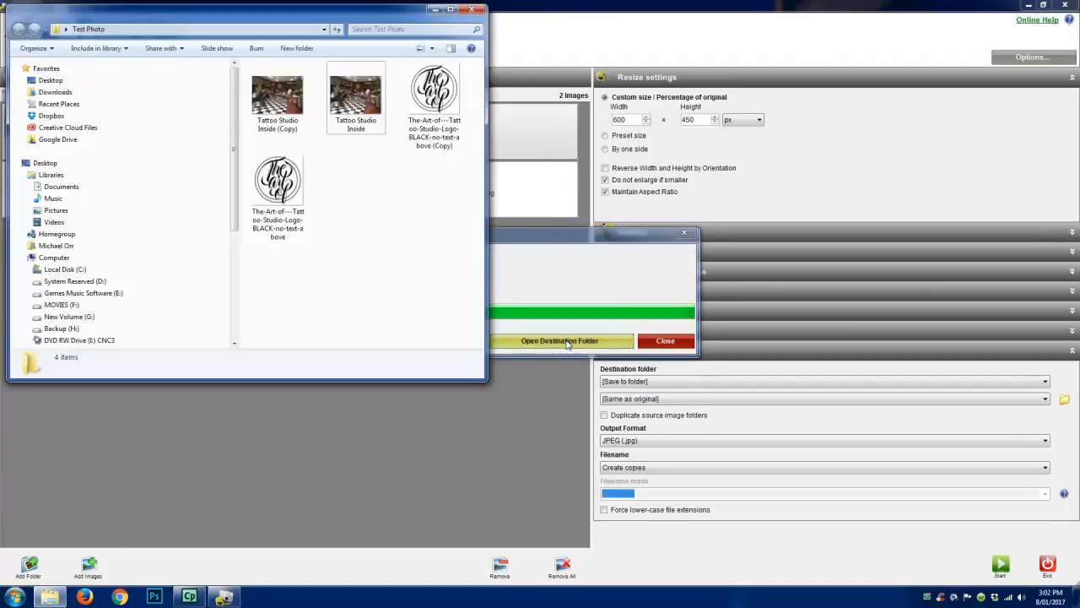
{"action": "left_click", "coordinate": [279, 125]}
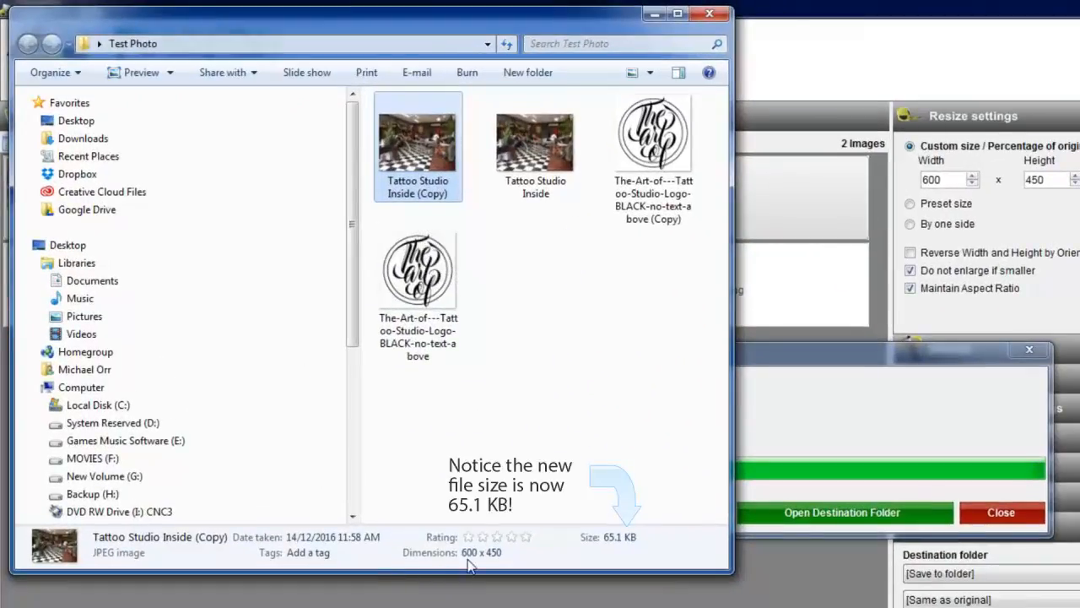
View Tattoo Studio Inside (Copy) in Windows Photo Viewer, inspect its image quality up close, and close the viewer.
{"action": "double_click", "coordinate": [438, 152]}
{"action": "right_click", "coordinate": [469, 148]}
{"action": "mouse_move", "coordinate": [560, 379]}
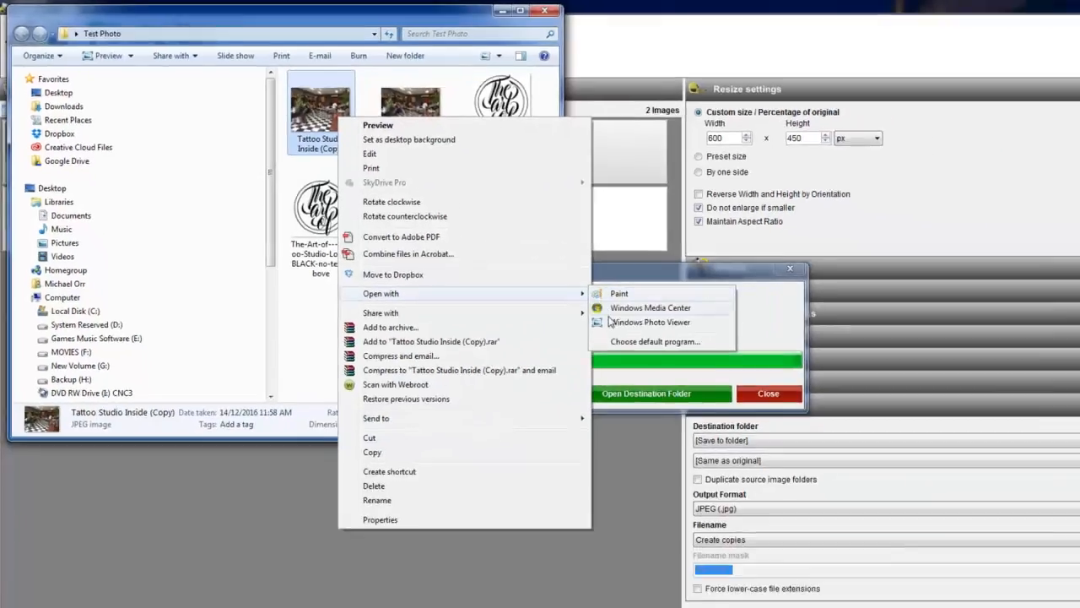
{"action": "left_click", "coordinate": [646, 341]}
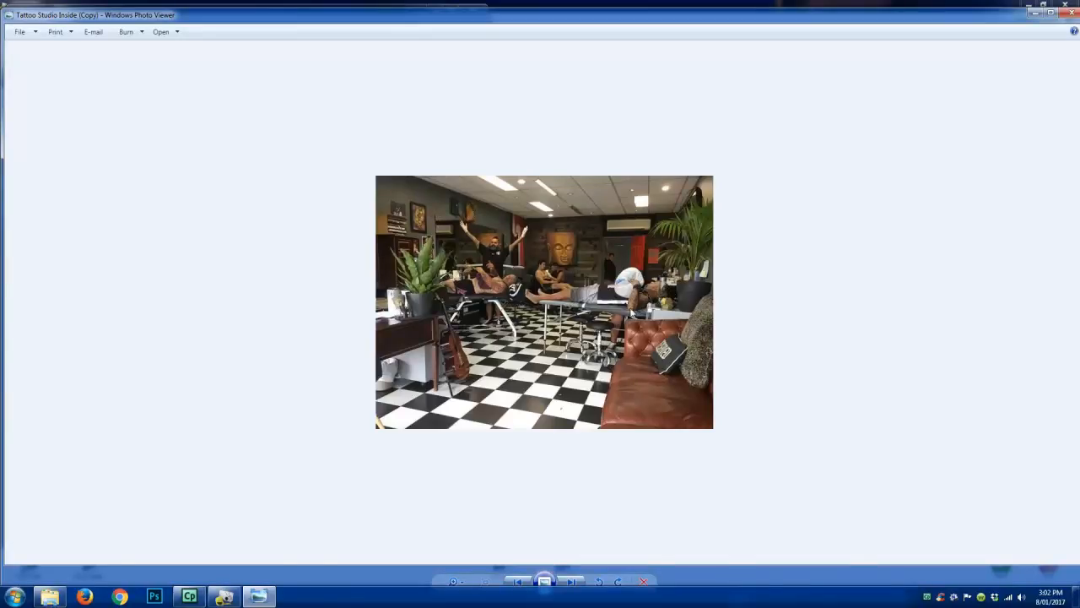
{"action": "scroll", "coordinate": [633, 310], "scroll_direction": "up", "scroll_amount": 5}
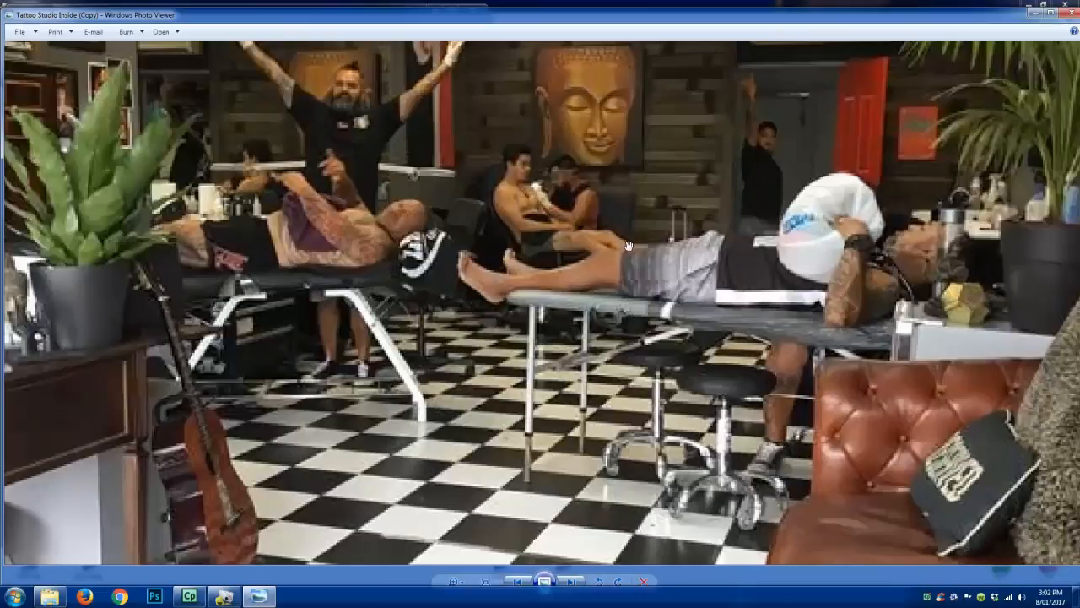
{"action": "left_click", "coordinate": [1071, 12]}
Inspect the original Tattoo Studio Inside photo up close in Windows Photo Viewer for comparison, then close the viewer and the Resize Progress dialog.
{"action": "double_click", "coordinate": [356, 91]}
{"action": "right_click", "coordinate": [358, 88]}
{"action": "mouse_move", "coordinate": [405, 242]}
{"action": "left_click", "coordinate": [607, 266]}
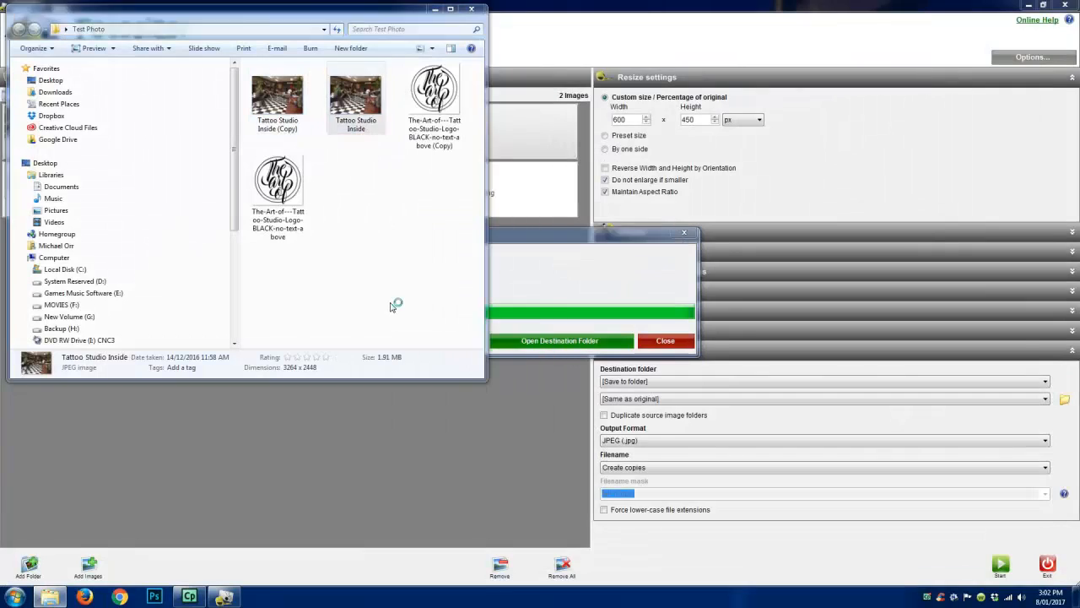
{"action": "scroll", "coordinate": [590, 351], "scroll_direction": "up", "scroll_amount": 3}
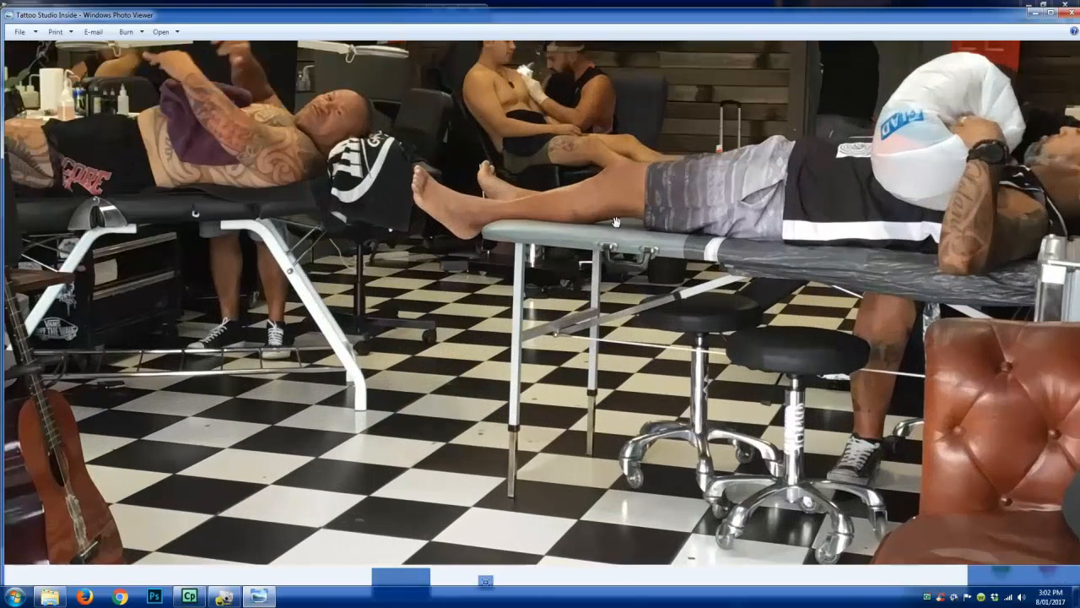
{"action": "left_click", "coordinate": [1068, 12]}
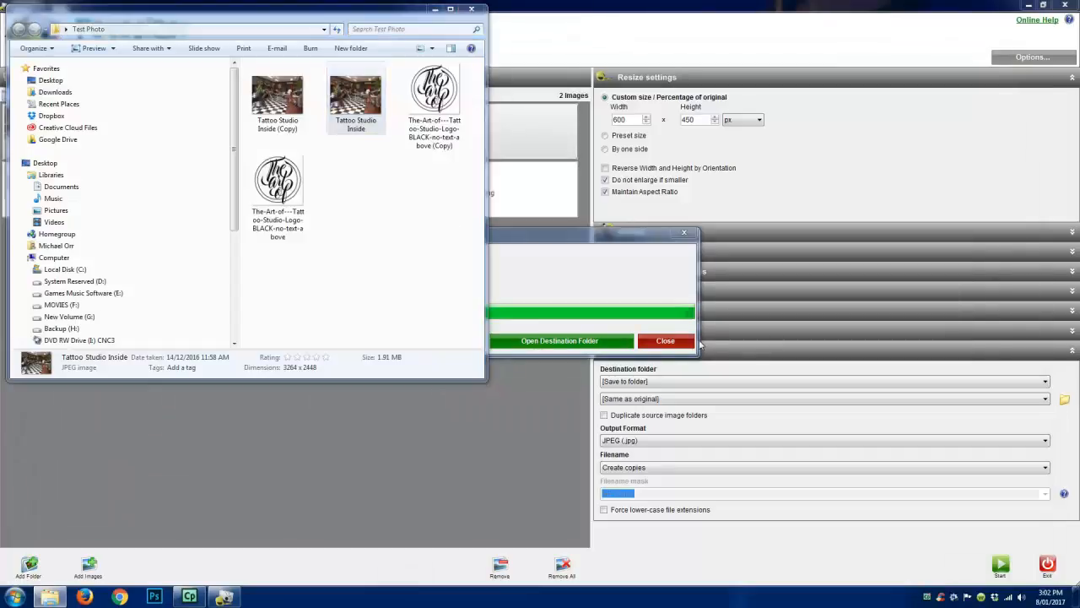
{"action": "left_click", "coordinate": [690, 342]}
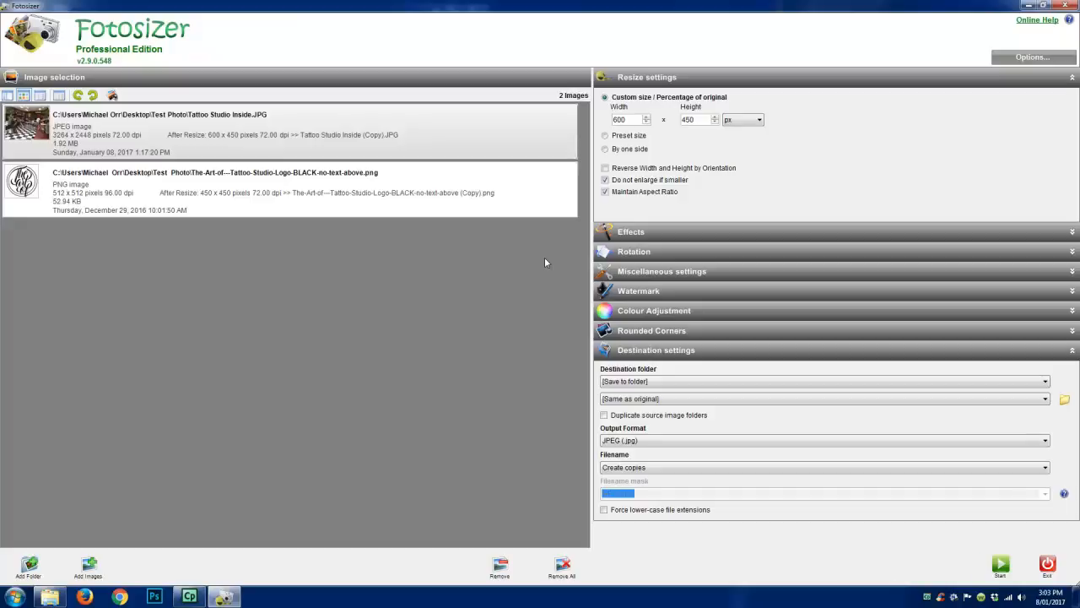
Enable a text watermark for the images with the text "Copyright".
{"action": "left_click", "coordinate": [625, 292]}
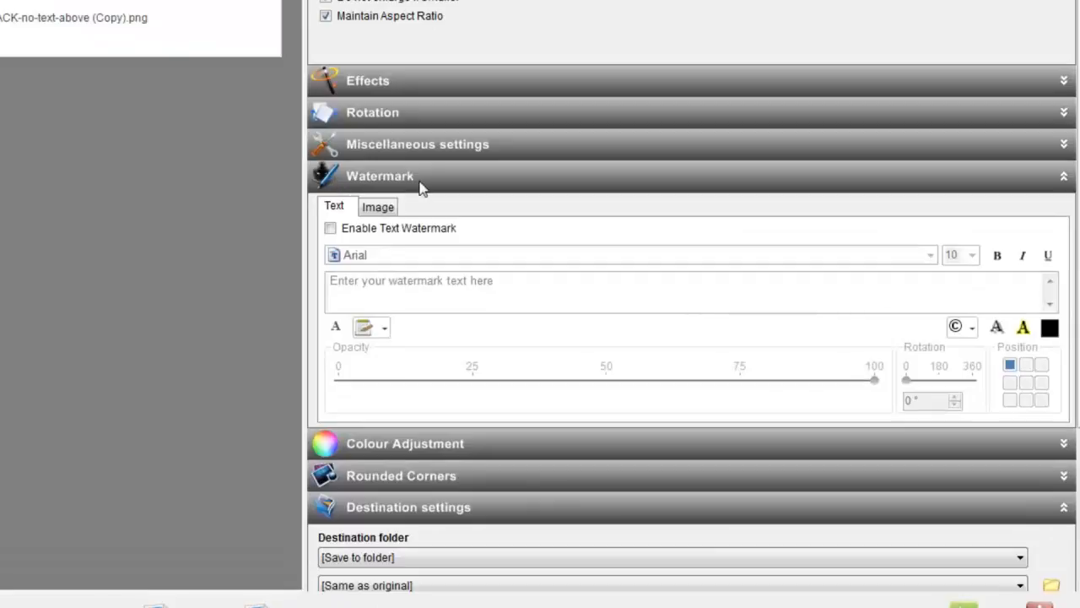
{"action": "left_click", "coordinate": [330, 229]}
{"action": "left_click", "coordinate": [362, 280]}
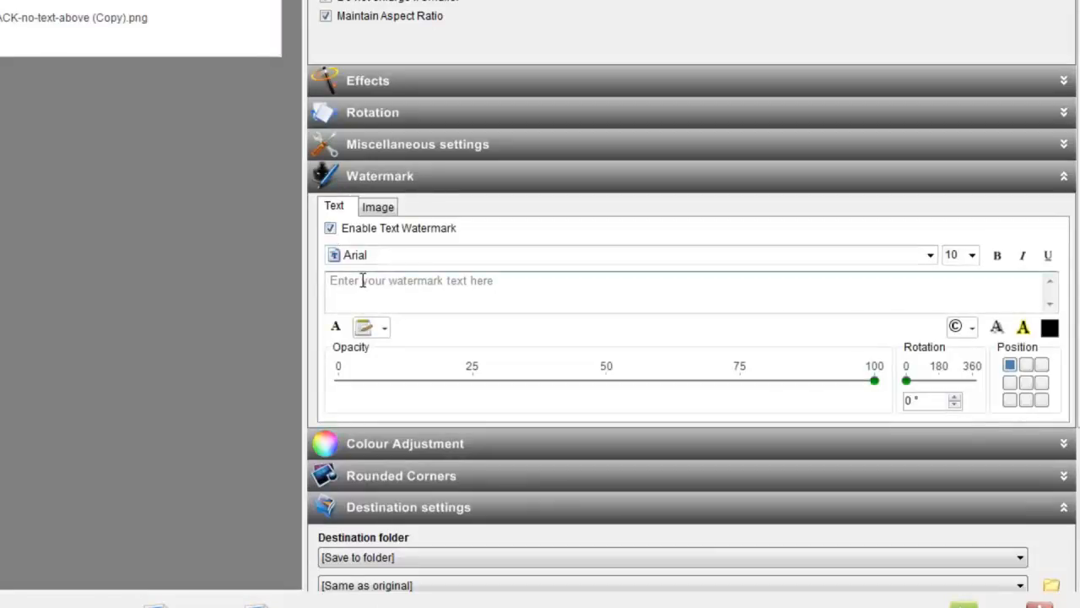
{"action": "type", "text": "Copyright"}
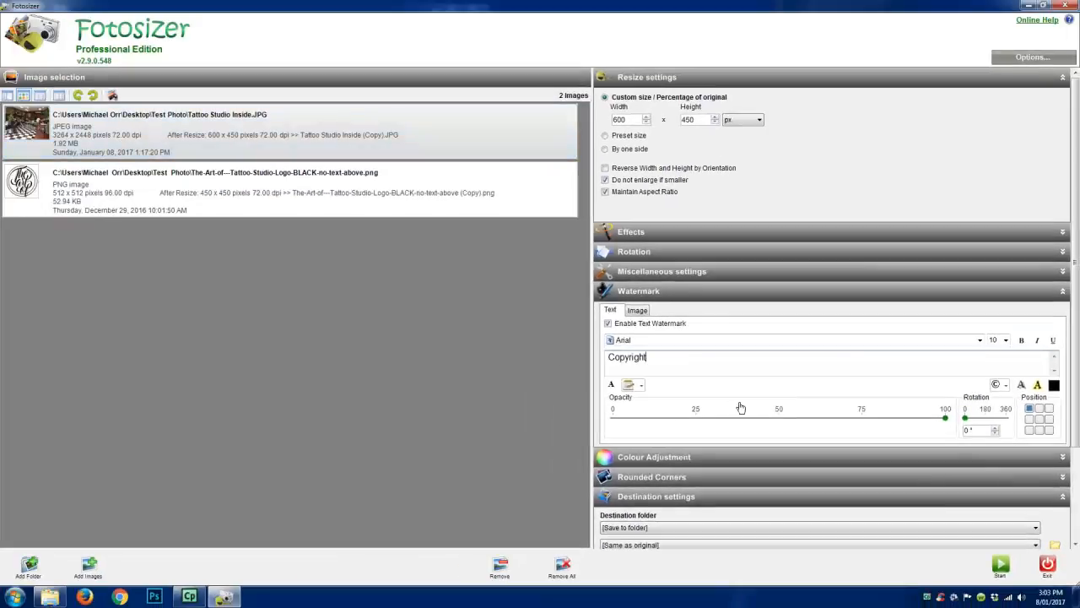
Review the variables that can be inserted into the watermark text and the image watermark options.
{"action": "left_click", "coordinate": [637, 386]}
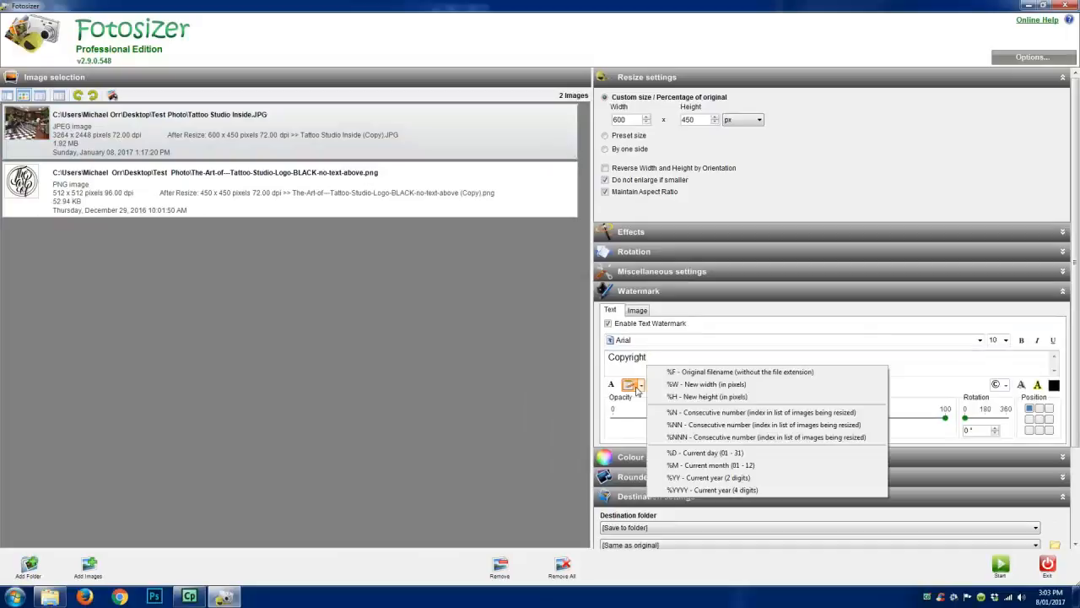
{"action": "left_click", "coordinate": [651, 346]}
{"action": "left_click", "coordinate": [639, 310]}
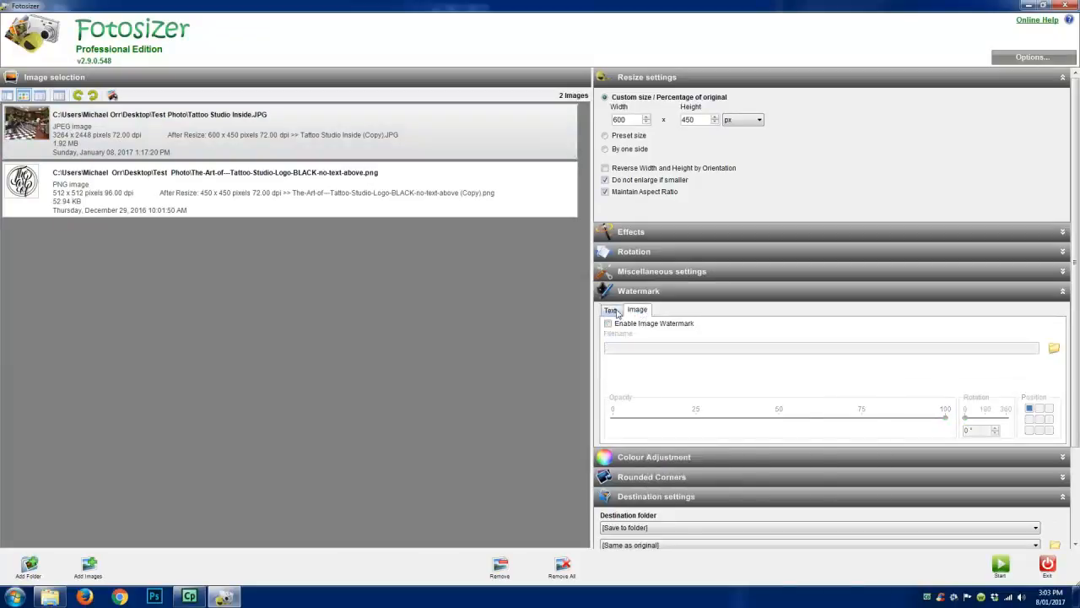
{"action": "left_click", "coordinate": [609, 310]}
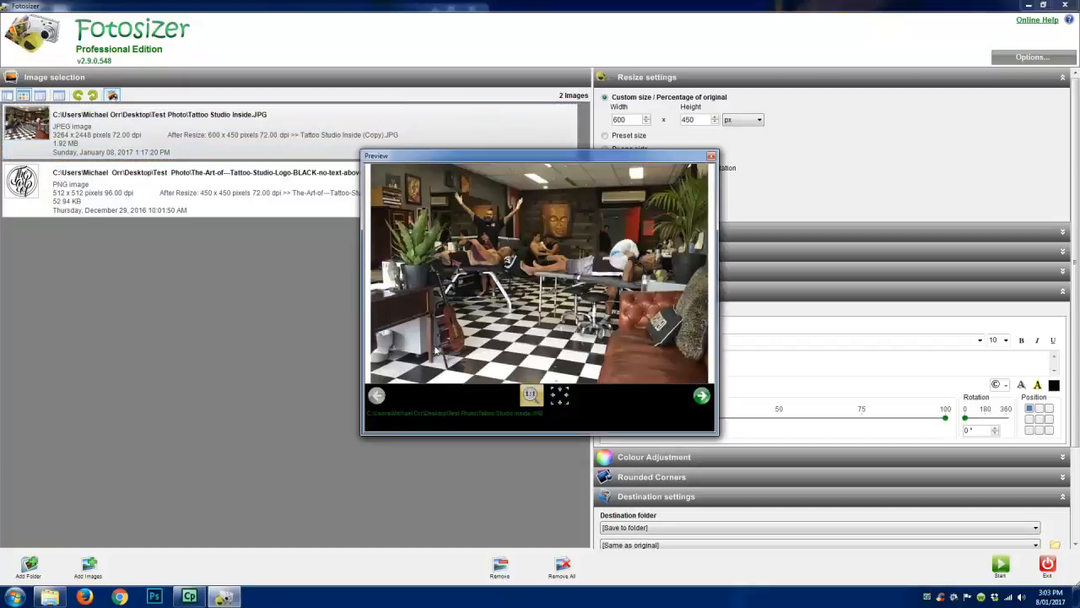
Fit the photo to the Preview window, move the preview clear of the settings, and place the watermark in the photo's bottom-right corner.
{"action": "left_click", "coordinate": [559, 398]}
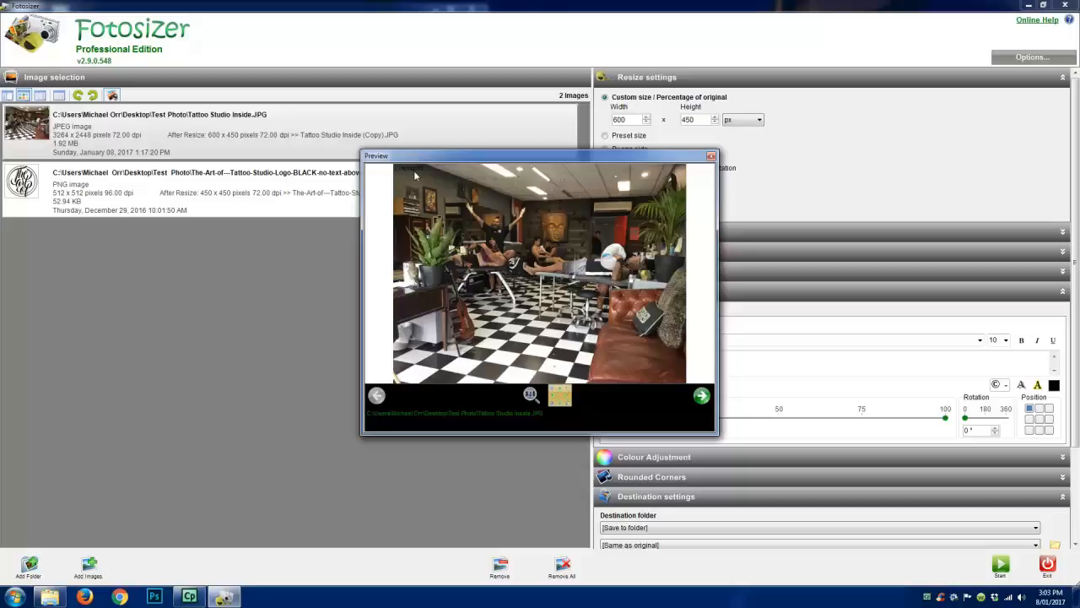
{"action": "left_click_drag", "start_coordinate": [432, 157], "coordinate": [259, 154]}
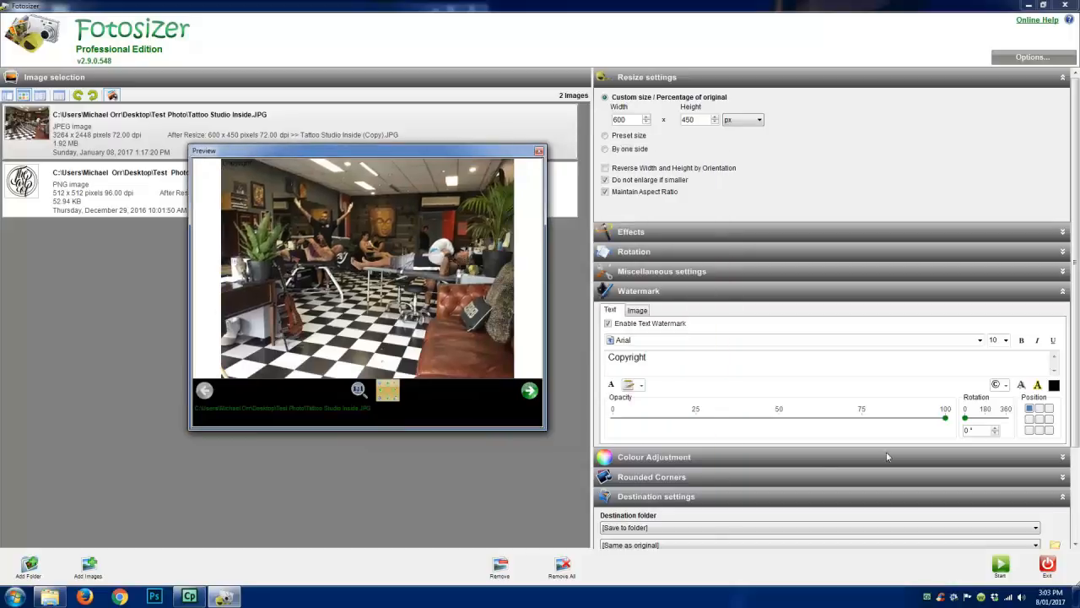
{"action": "left_click", "coordinate": [1043, 419]}
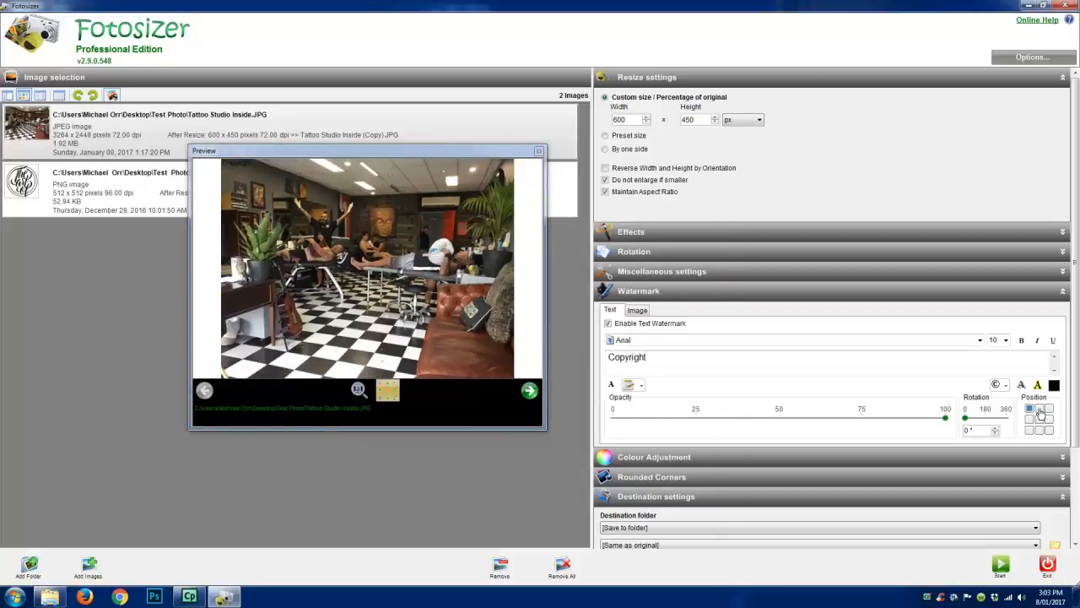
{"action": "left_click", "coordinate": [1038, 408]}
{"action": "left_click", "coordinate": [1050, 432]}
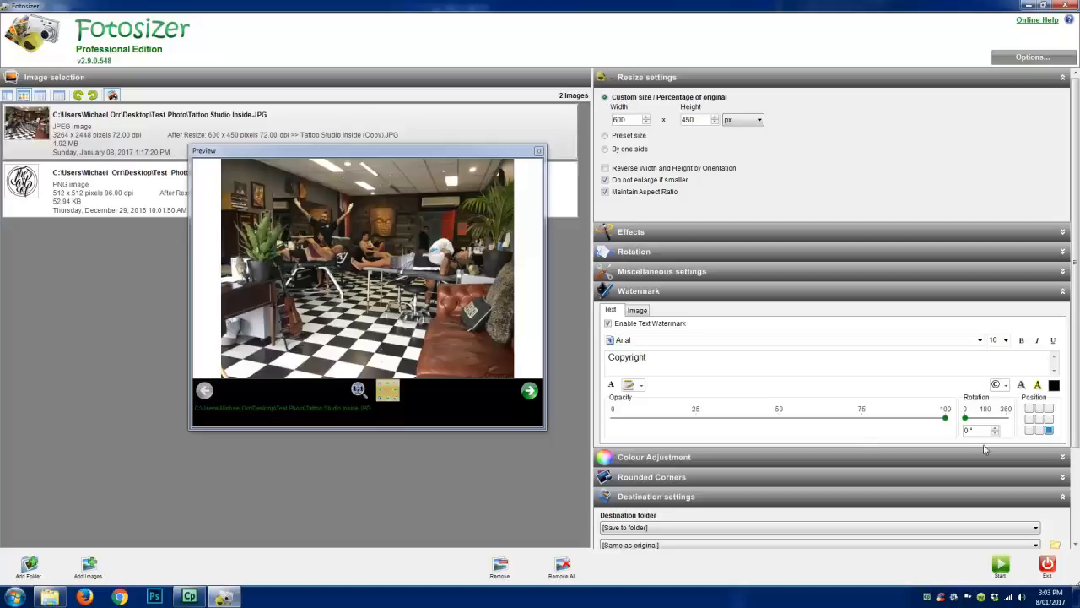
Turn on both text effects for the watermark and set its colour to green, keeping the rotation at 0°.
{"action": "left_click", "coordinate": [1037, 386]}
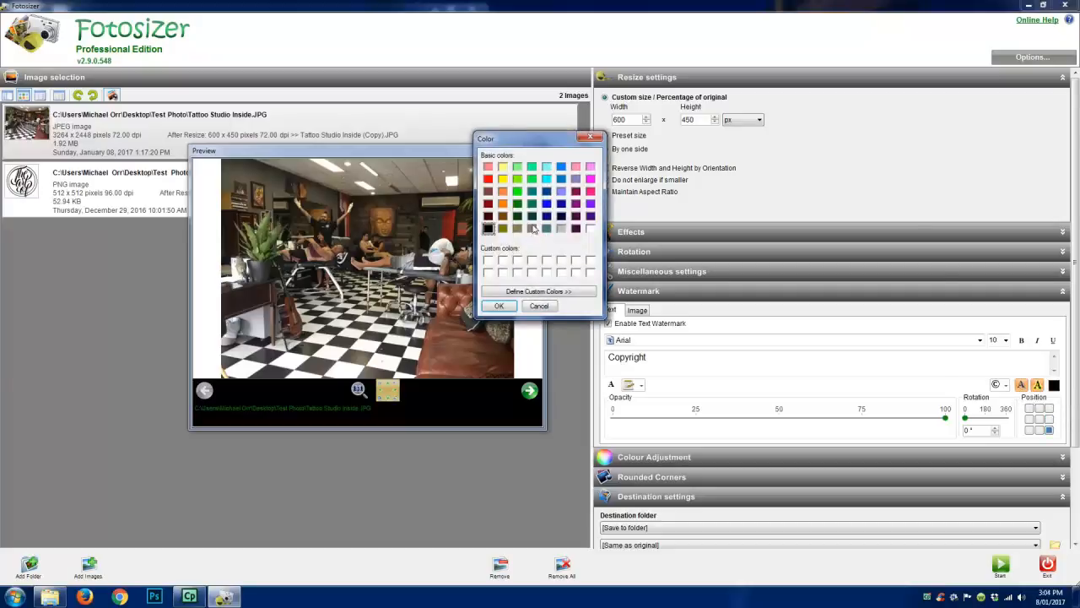
{"action": "left_click", "coordinate": [506, 308]}
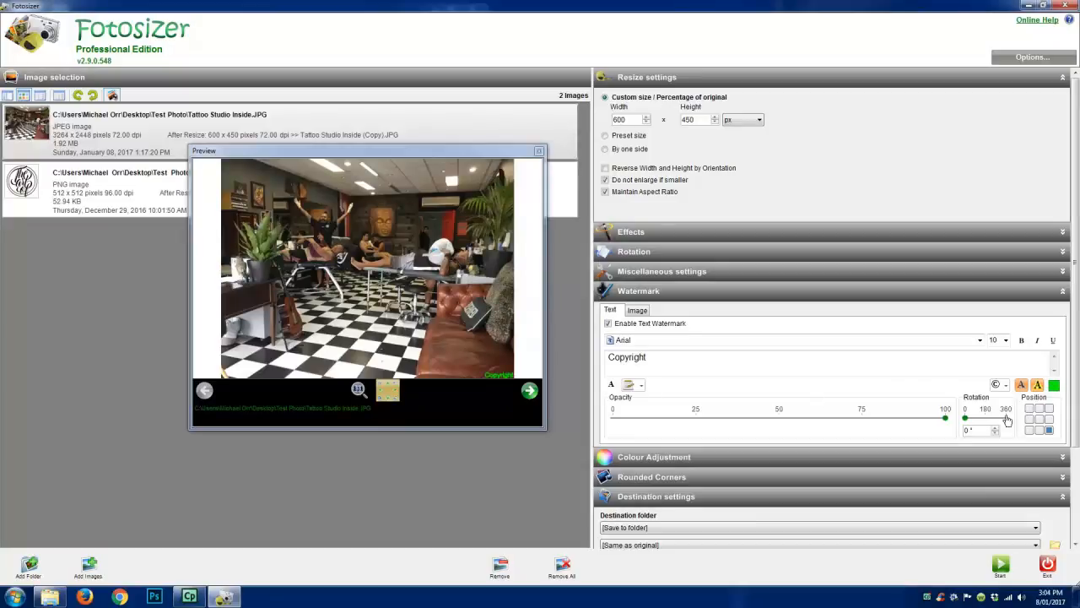
{"action": "left_click_drag", "start_coordinate": [966, 422], "coordinate": [956, 419]}
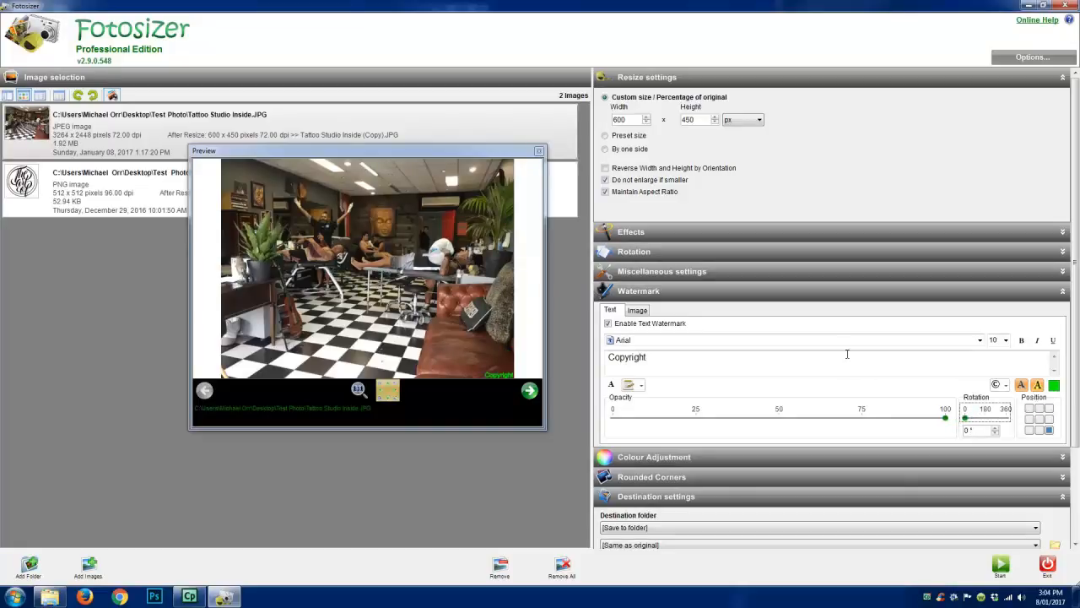
Close the image preview and exit Fotosizer.
{"action": "left_click", "coordinate": [539, 151]}
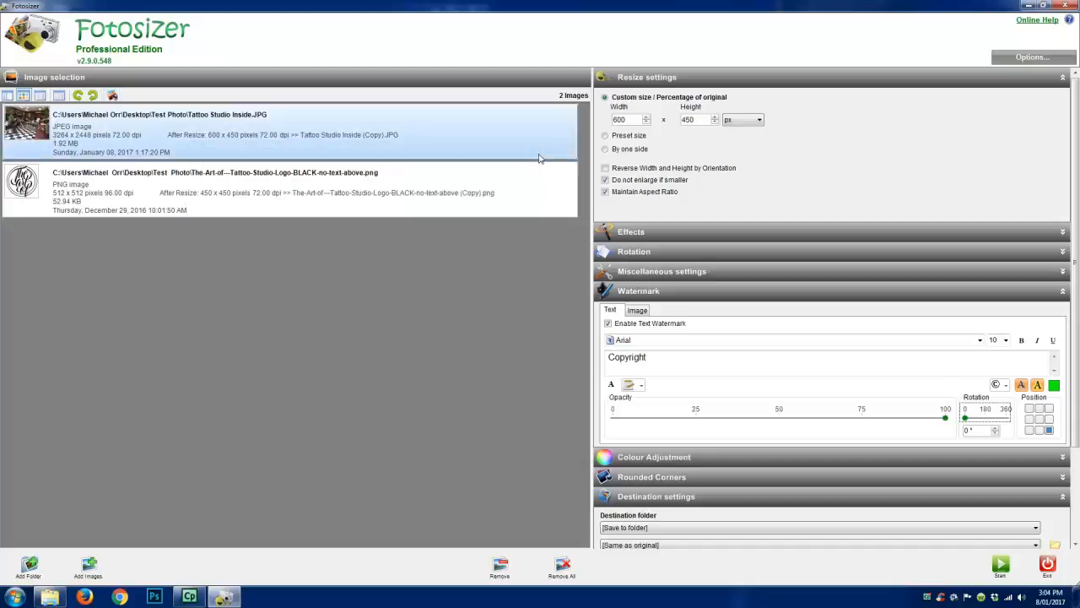
{"action": "left_click", "coordinate": [1047, 564]}
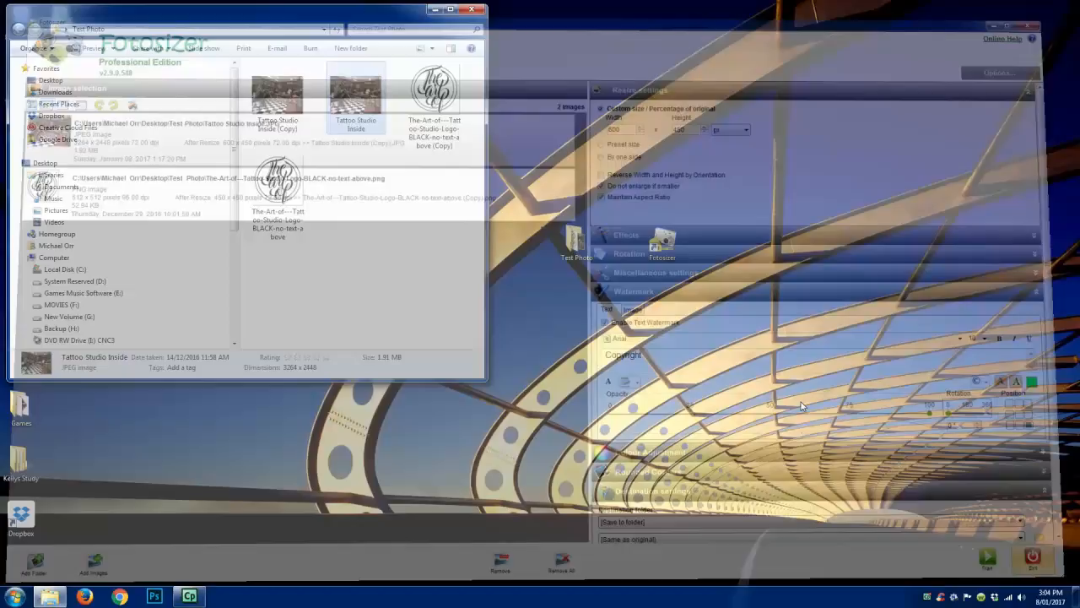